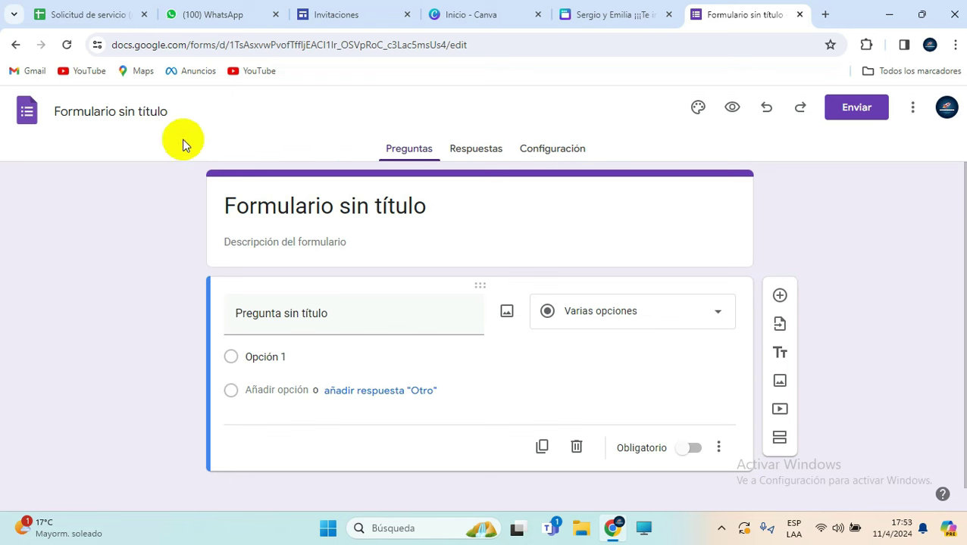
# Step: Rename the form to 'Confirmar Asistencia', removing the stray Q typo
pyautogui.click(169, 113)
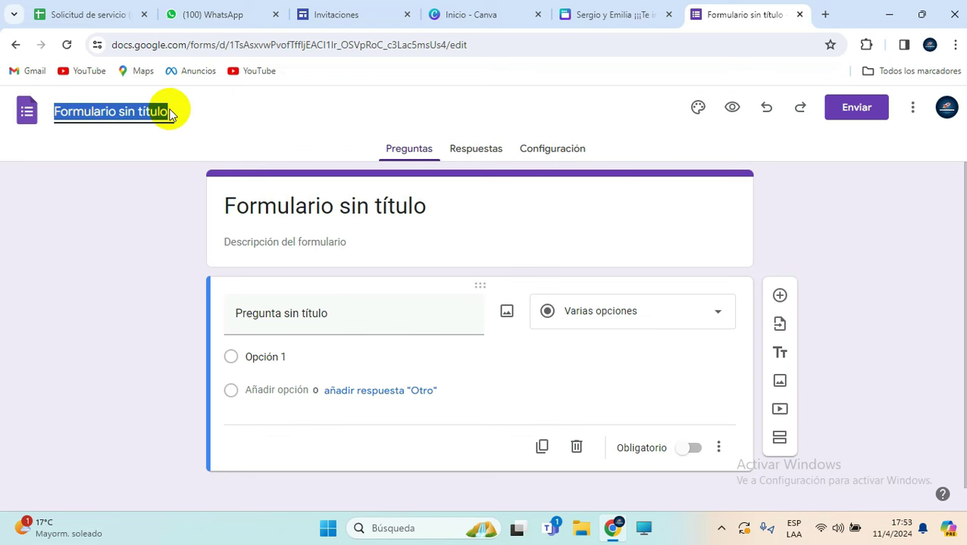
pyautogui.write('Confirmar')
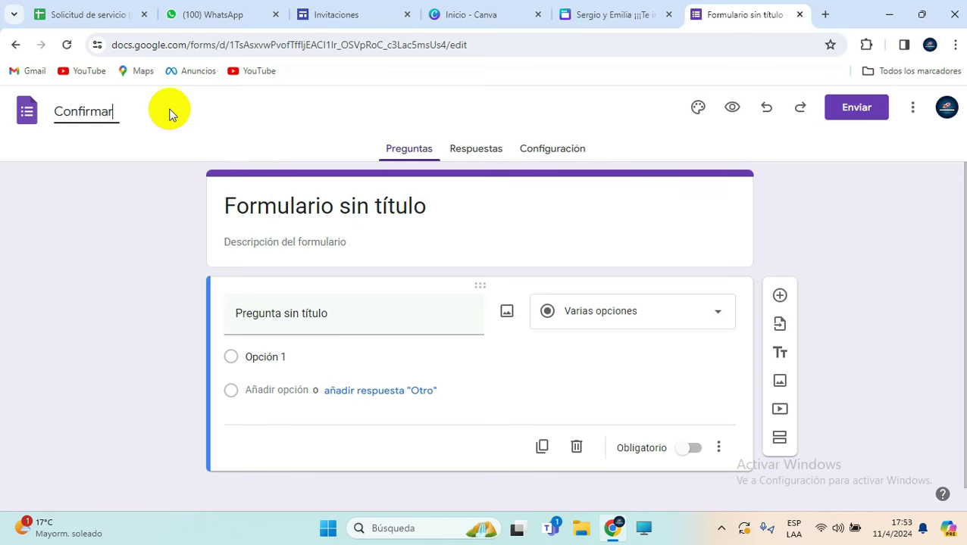
pyautogui.write(' AQsistencia')
pyautogui.click(134, 120)
pyautogui.press('BackSpace')
# Step: Add the form description 'Por favor, completar la información solicitada.'
pyautogui.click(307, 198)
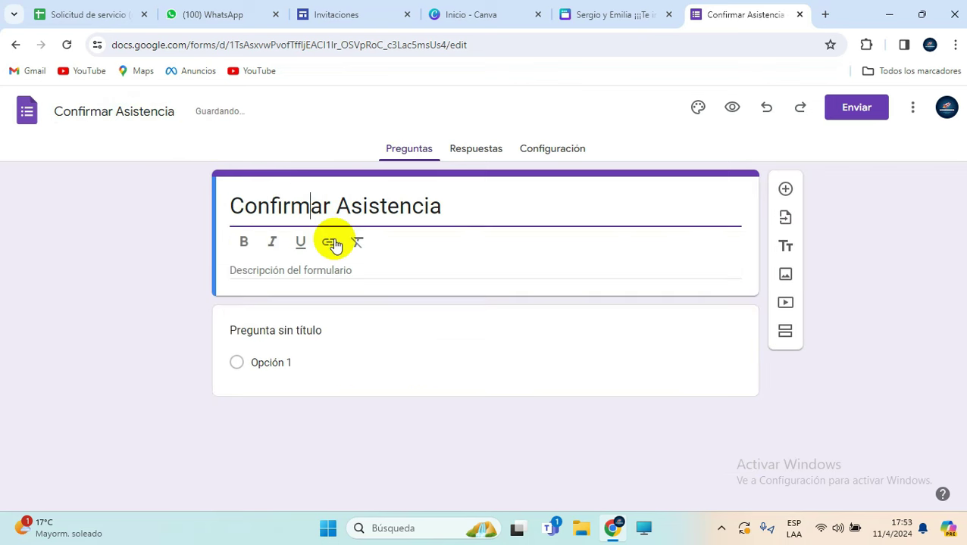
pyautogui.click(344, 270)
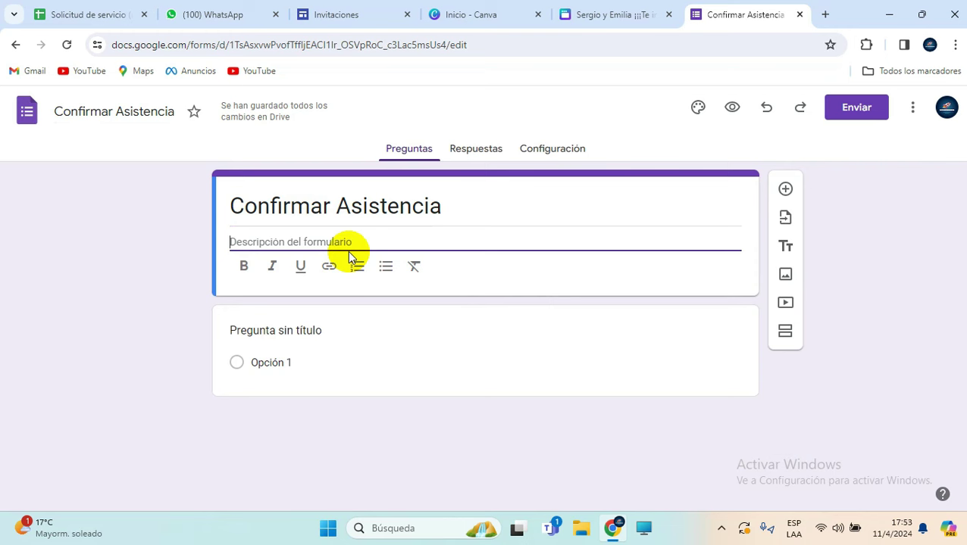
pyautogui.write('Por')
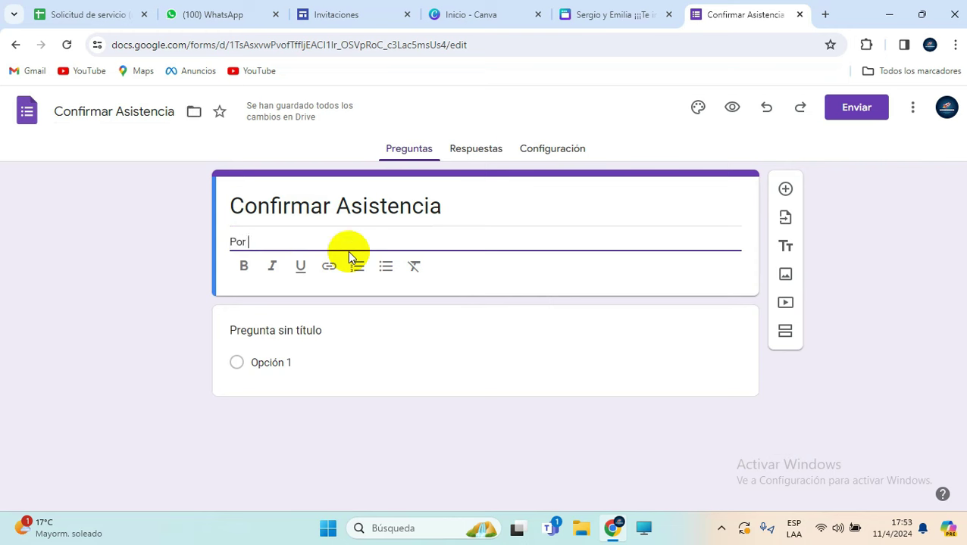
pyautogui.write(' favor, completar la informaci')
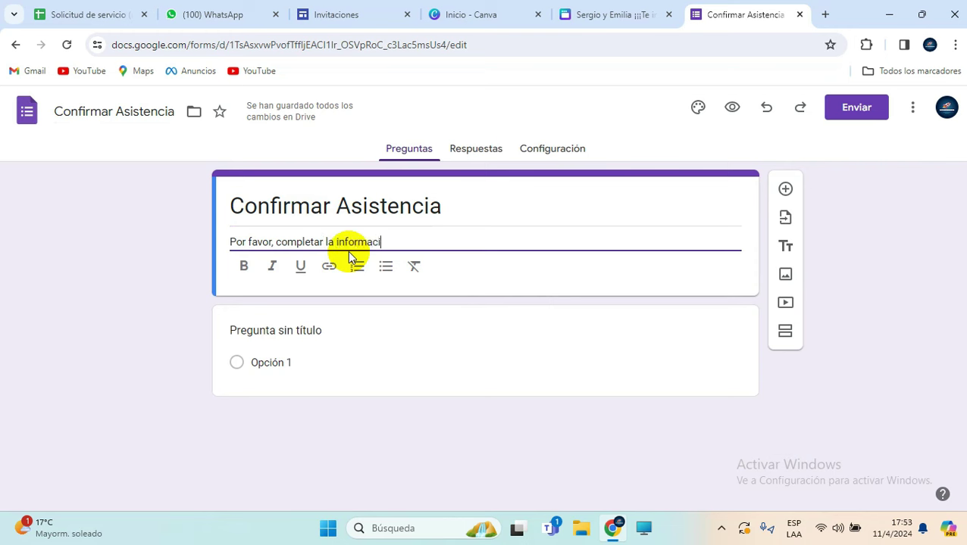
pyautogui.write('ón solicitada.')
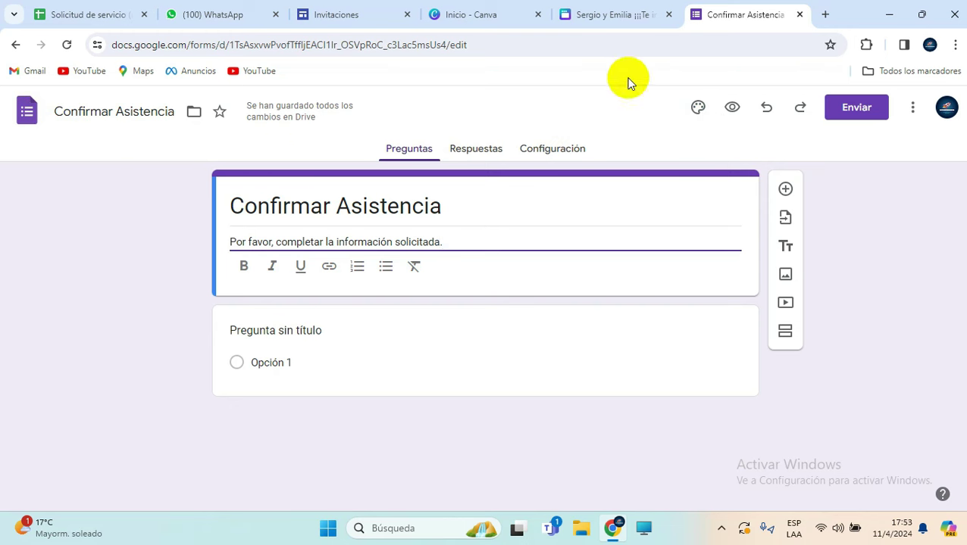
# Step: Insert the champagne-glasses photo from the Boda theme images as the form header
pyautogui.click(699, 111)
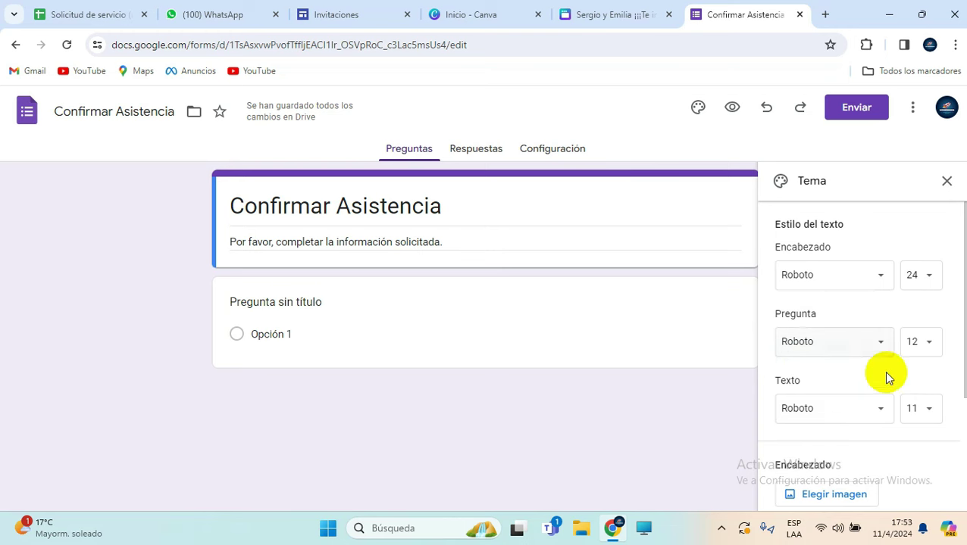
pyautogui.scroll(-2, 846, 318)
pyautogui.scroll(-1, 845, 336)
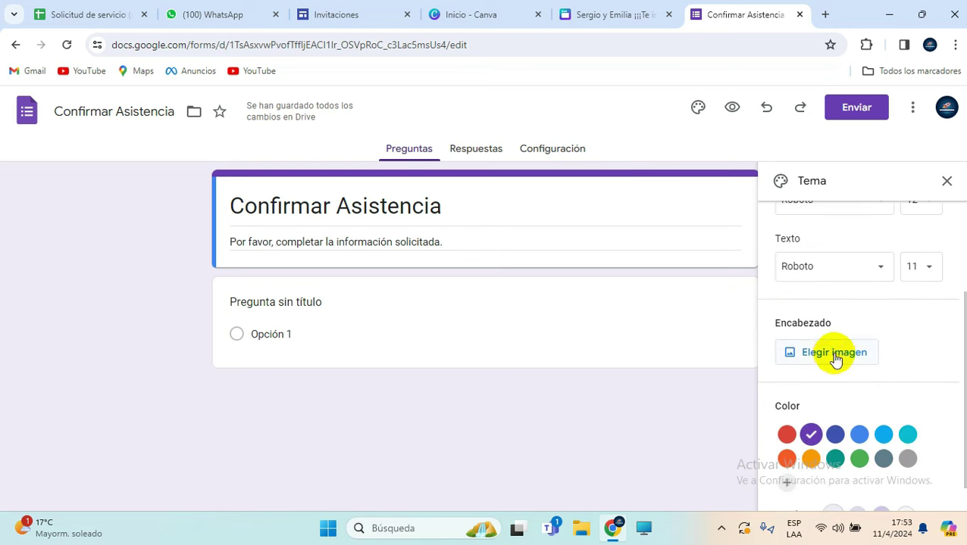
pyautogui.click(831, 356)
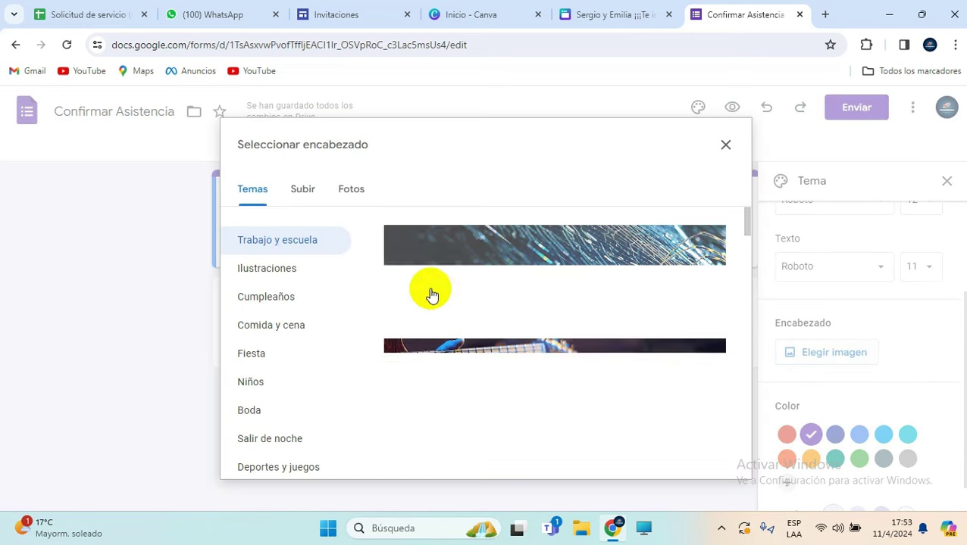
pyautogui.click(255, 421)
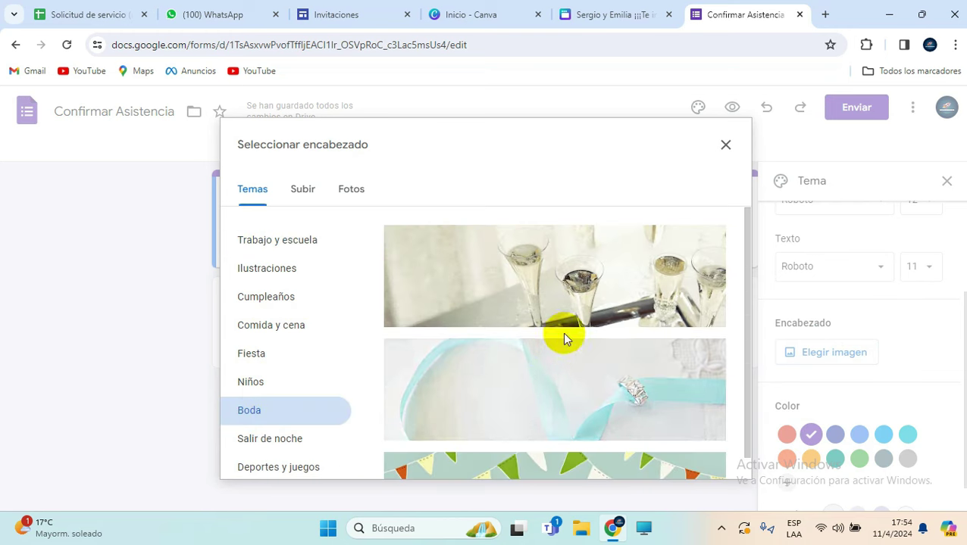
pyautogui.click(578, 295)
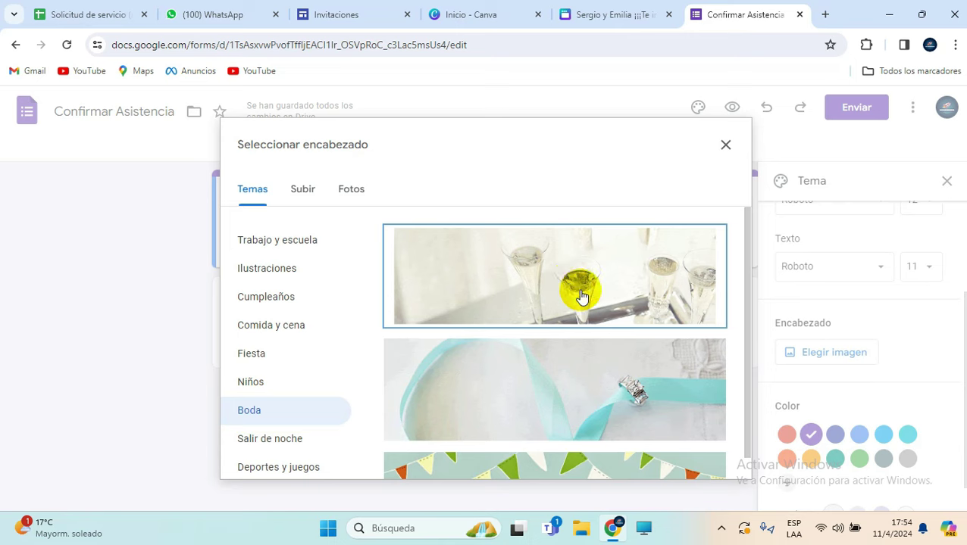
pyautogui.scroll(-2, 598, 313)
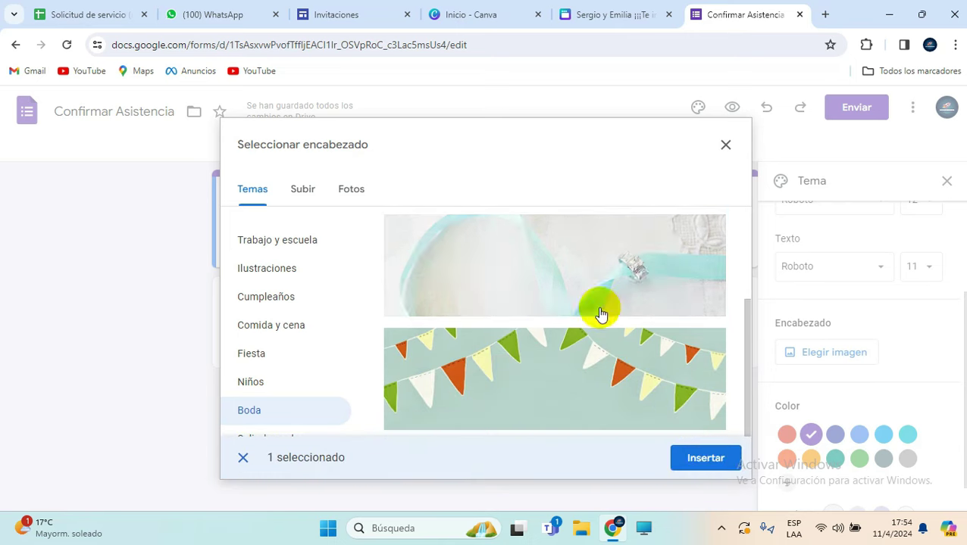
pyautogui.click(702, 459)
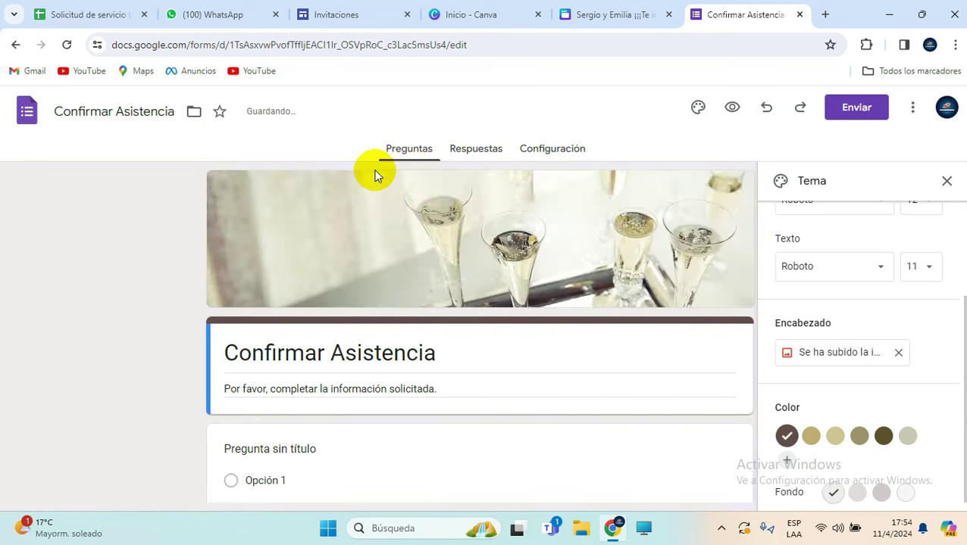
# Step: Add a second section and drag the untitled question back into Sección 1
pyautogui.click(946, 184)
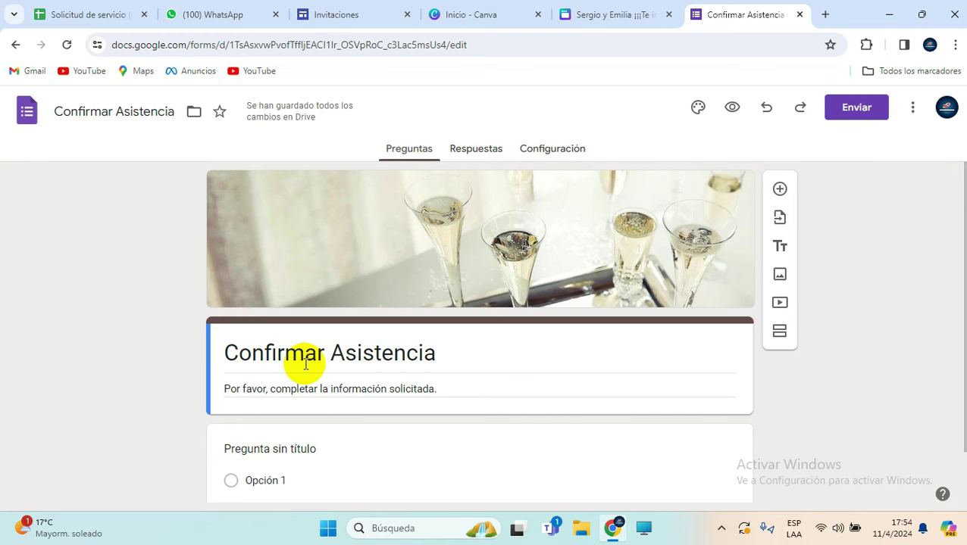
pyautogui.scroll(-1, 287, 219)
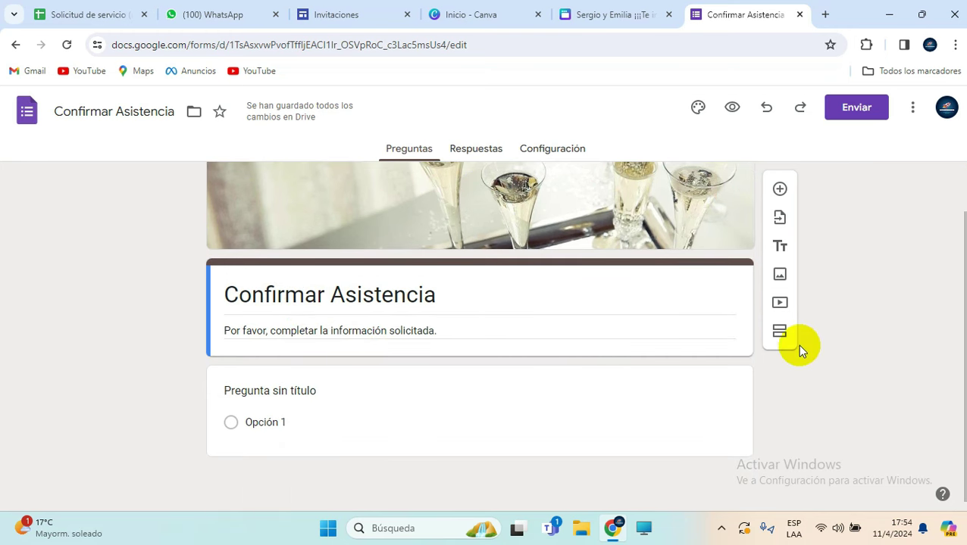
pyautogui.click(781, 335)
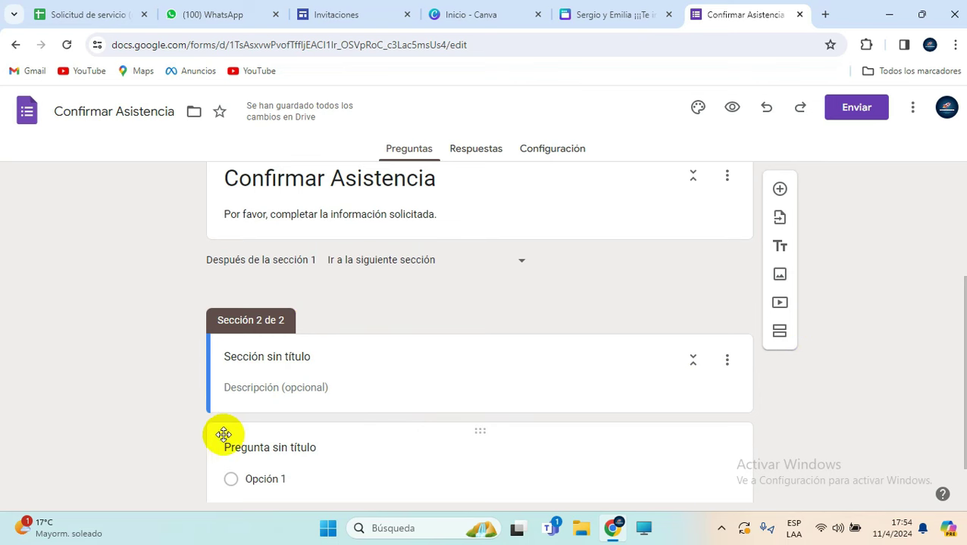
pyautogui.moveTo(226, 433); pyautogui.dragTo(287, 384)
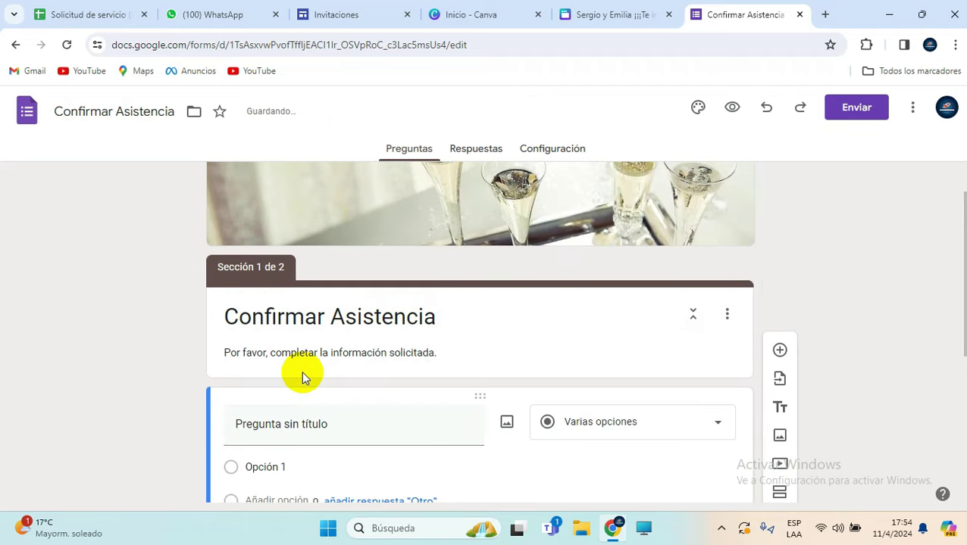
# Step: Retitle the first question 'Escribe tu nombre y apellido' and make it required
pyautogui.scroll(-3, 307, 390)
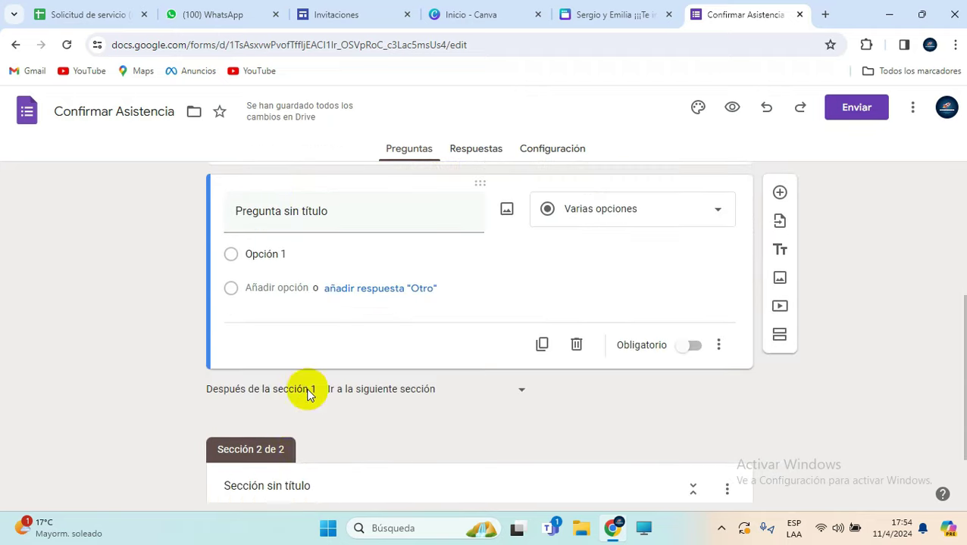
pyautogui.scroll(2, 338, 415)
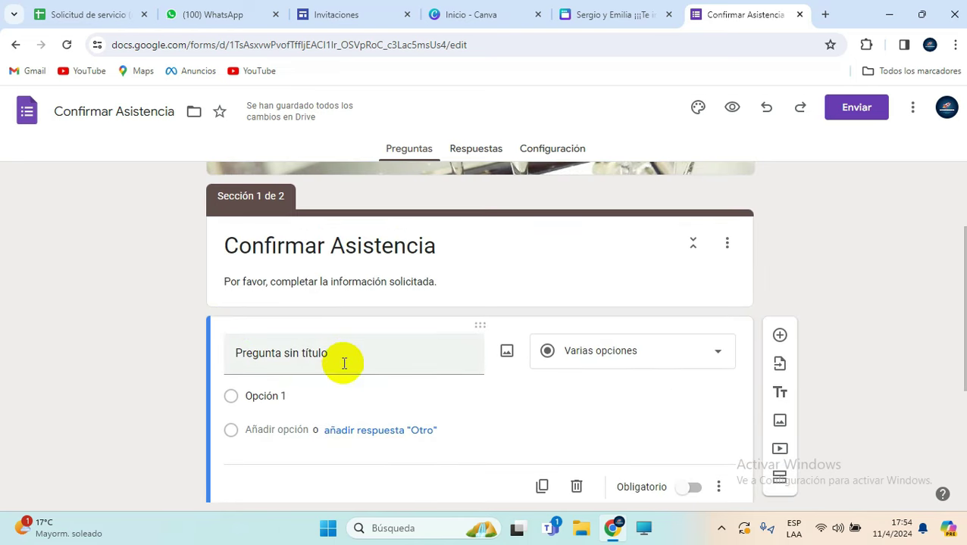
pyautogui.click(340, 357)
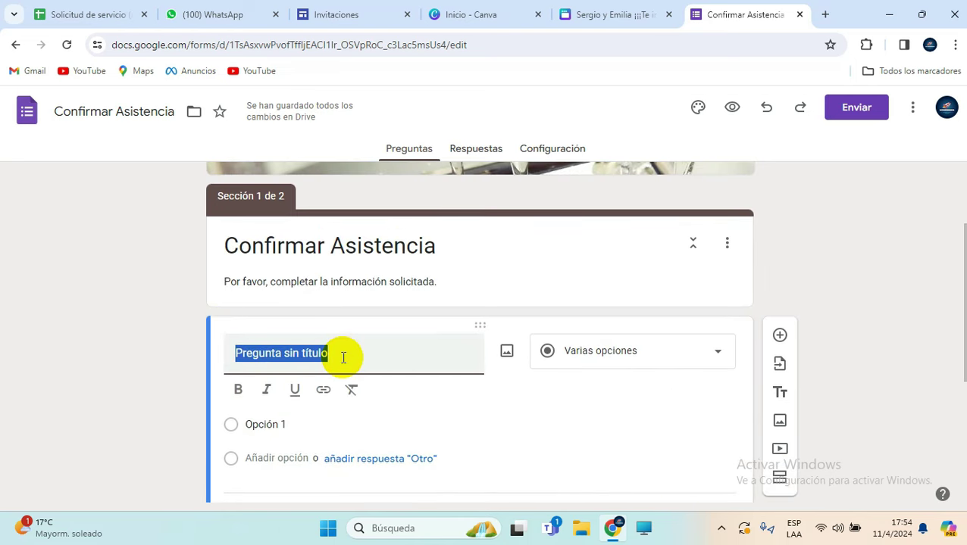
pyautogui.write('Escribe tu nombre y apellido')
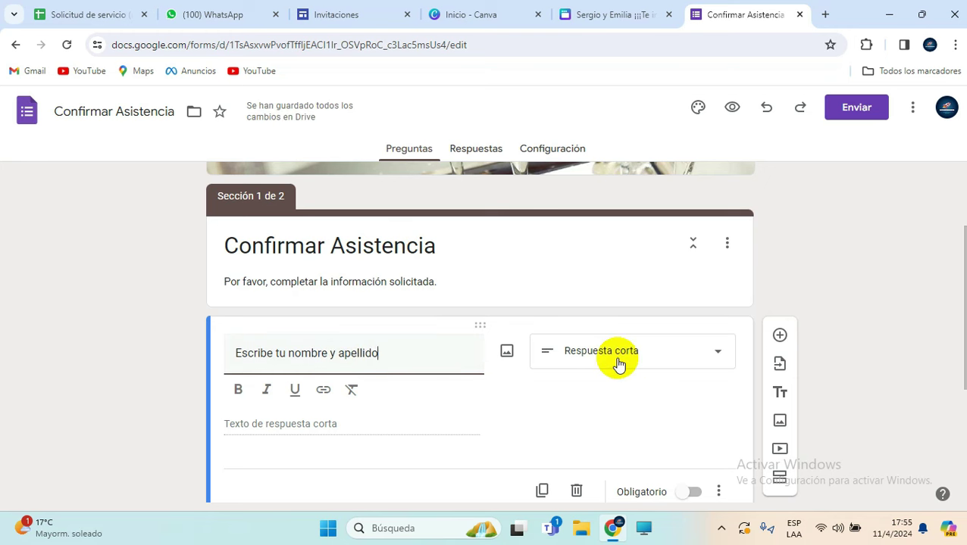
pyautogui.click(695, 494)
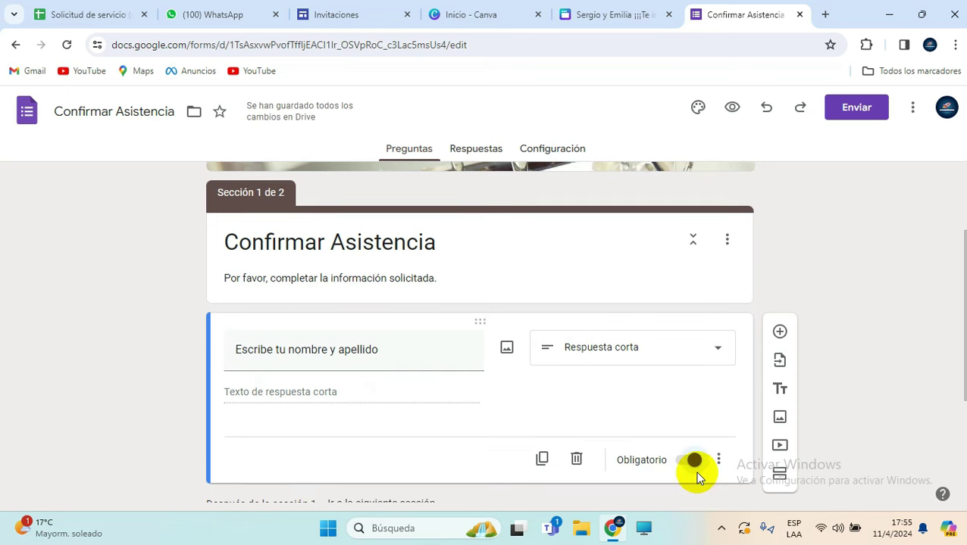
# Step: Turn on response validation for the name question
pyautogui.scroll(-1, 710, 441)
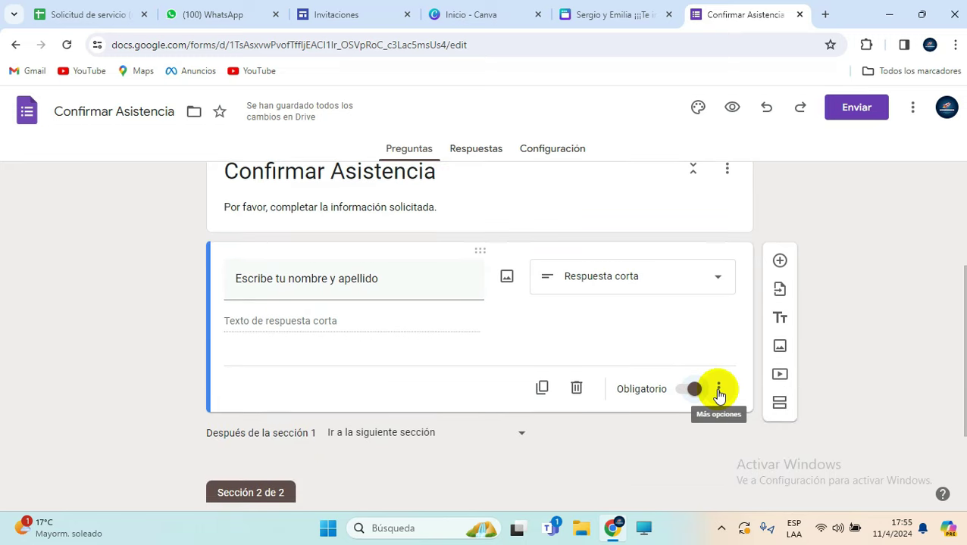
pyautogui.click(718, 391)
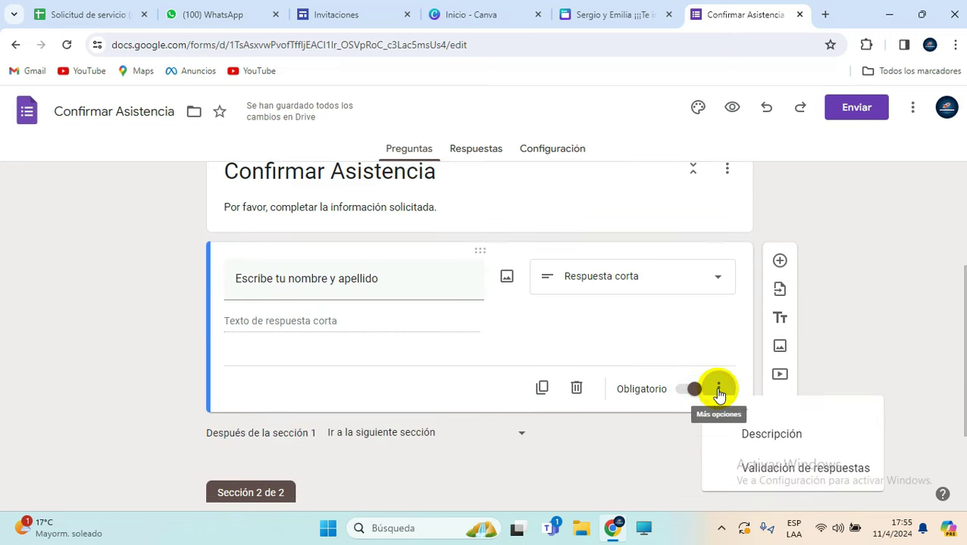
pyautogui.click(805, 468)
pyautogui.click(277, 362)
pyautogui.click(255, 373)
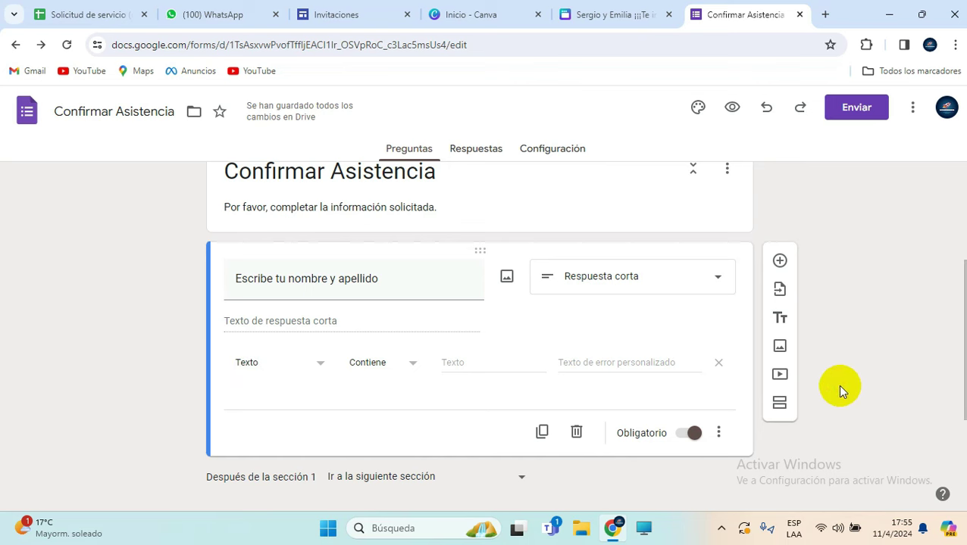
pyautogui.click(785, 398)
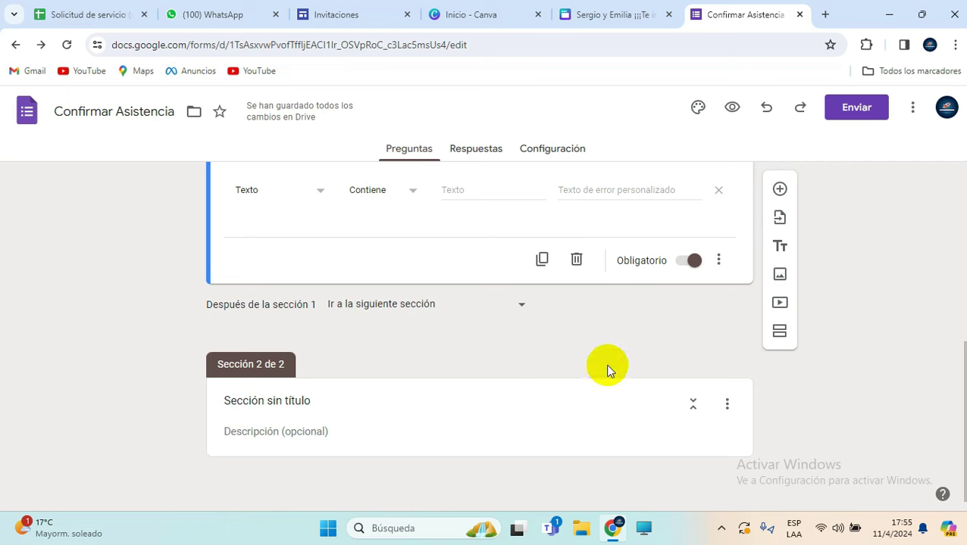
# Step: Add a question to section 2 titled '¿Vas asistir a la boda?'
pyautogui.click(464, 432)
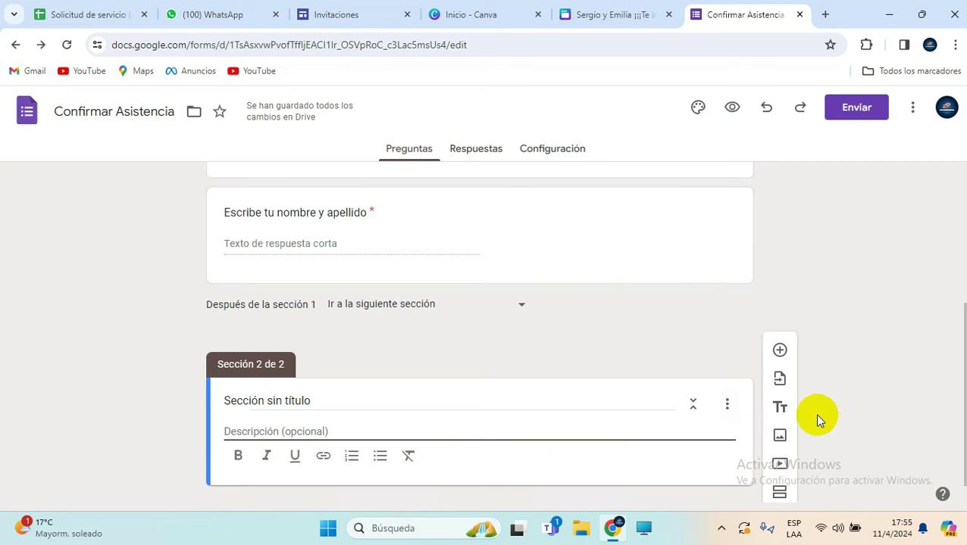
pyautogui.click(780, 345)
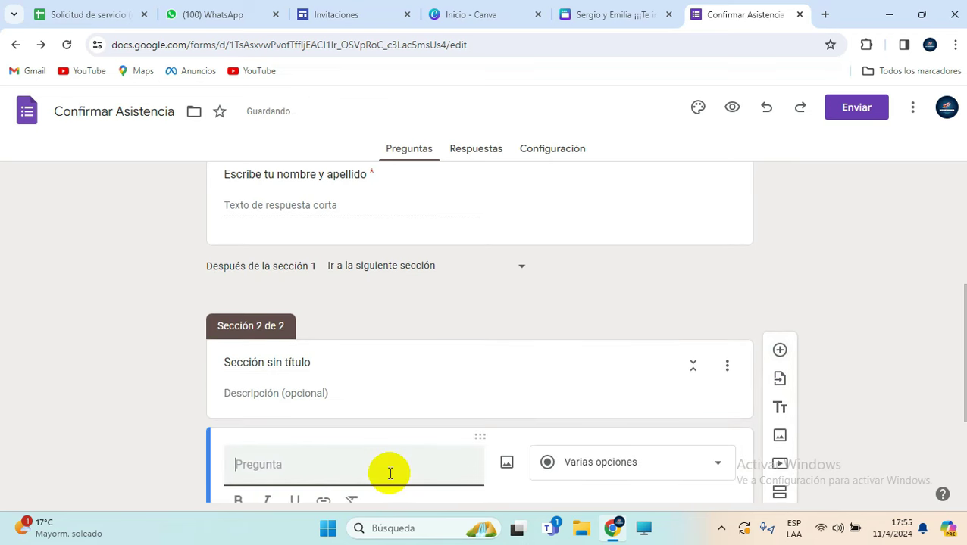
pyautogui.write('¿')
pyautogui.press('BackSpace')
pyautogui.write('i')
pyautogui.write('Vas asi')
pyautogui.write('stir a la boda?')
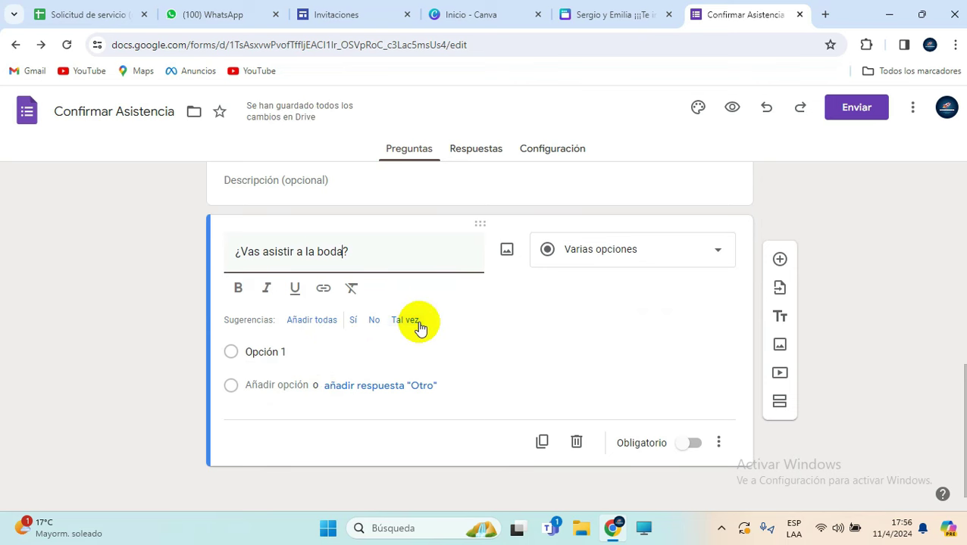
# Step: Give it the choices Sí and No, with Sí first, and make it required
pyautogui.click(371, 314)
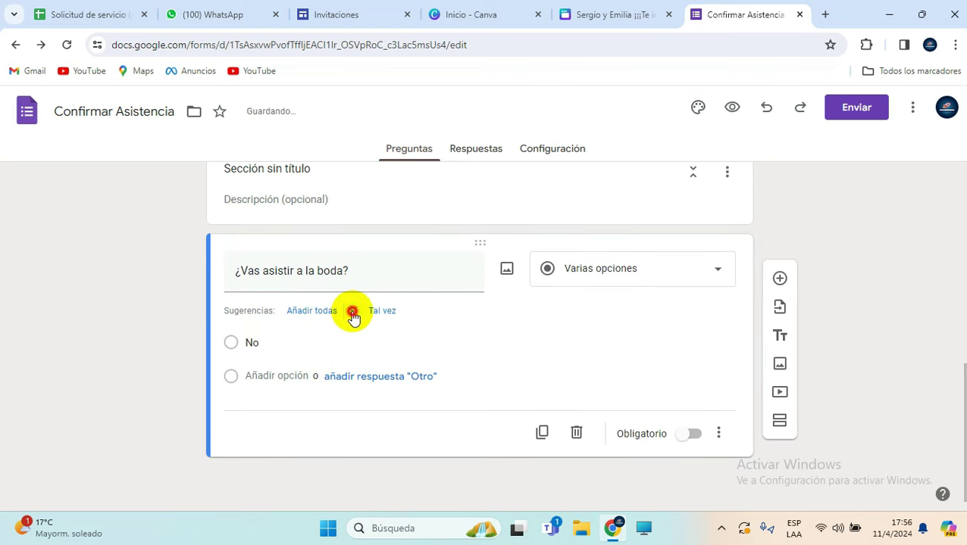
pyautogui.click(356, 313)
pyautogui.moveTo(225, 381); pyautogui.dragTo(234, 341)
pyautogui.click(268, 341)
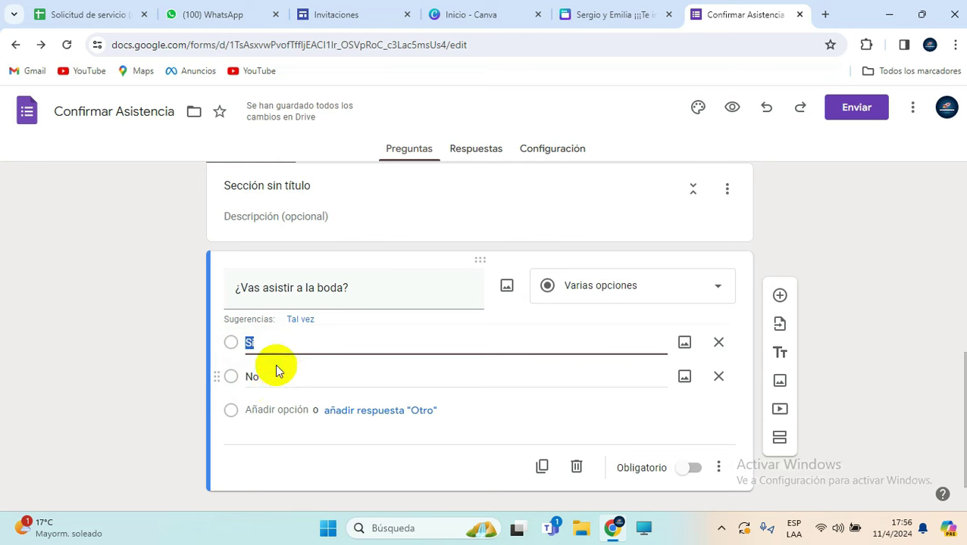
pyautogui.click(277, 344)
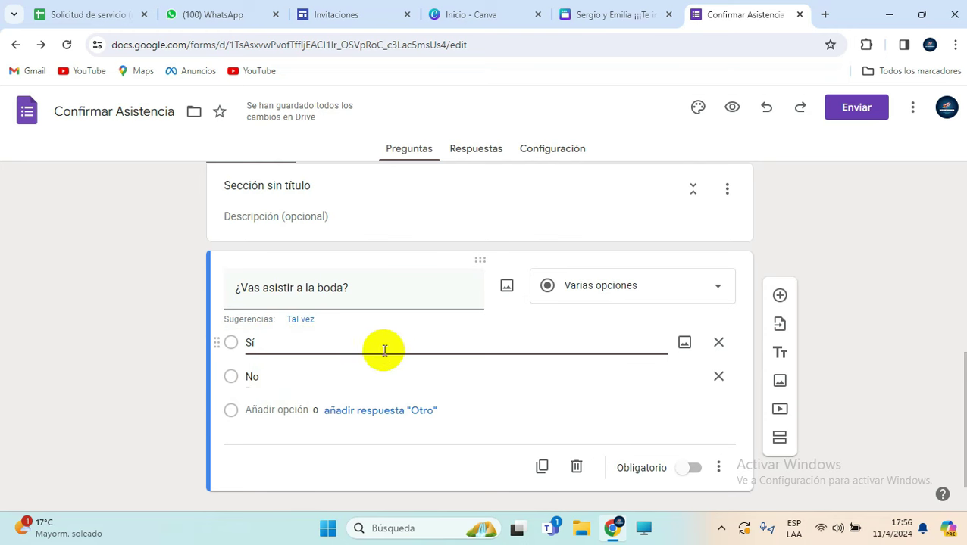
pyautogui.click(695, 471)
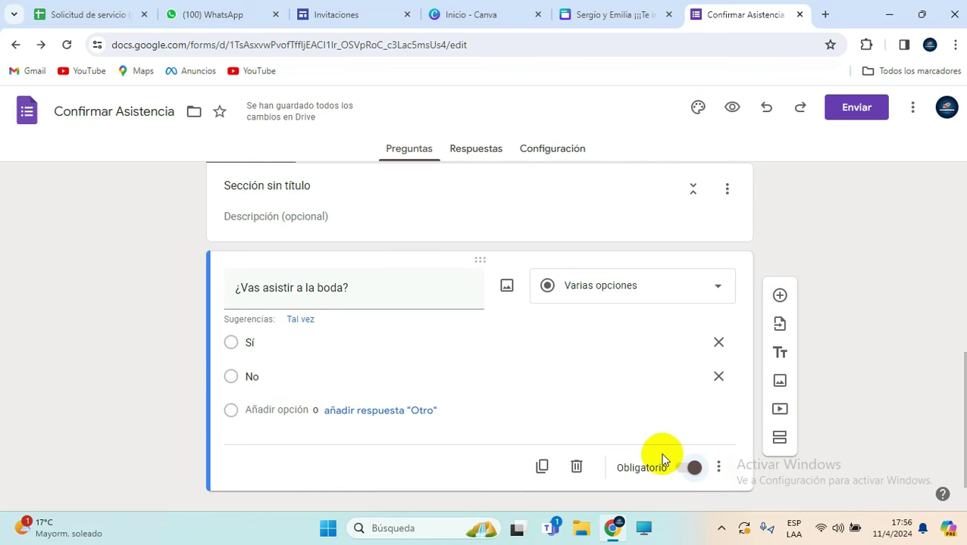
pyautogui.scroll(2, 505, 349)
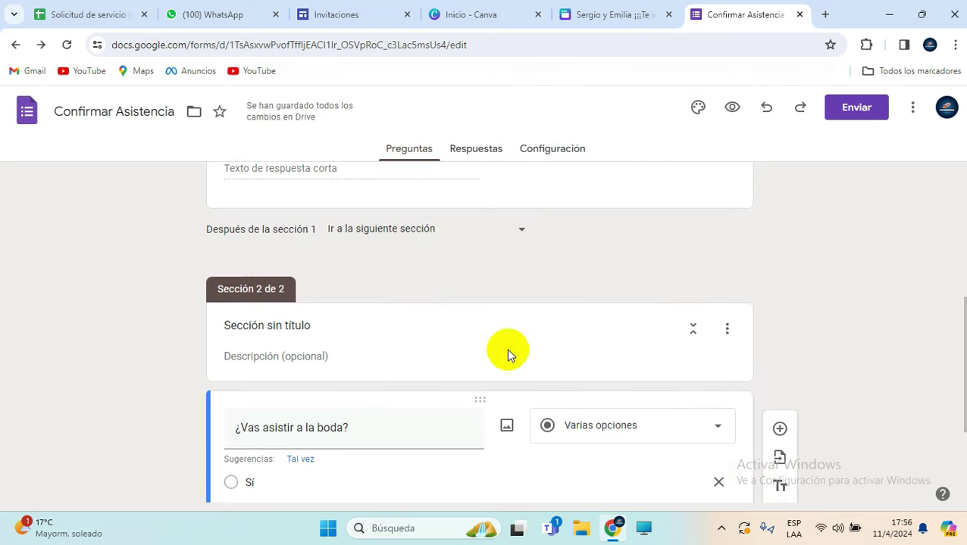
# Step: Replace section 2's 'Sección sin título' heading with 'Confirmar tu asistencia'
pyautogui.click(308, 329)
pyautogui.moveTo(316, 327); pyautogui.dragTo(206, 326)
pyautogui.write('C')
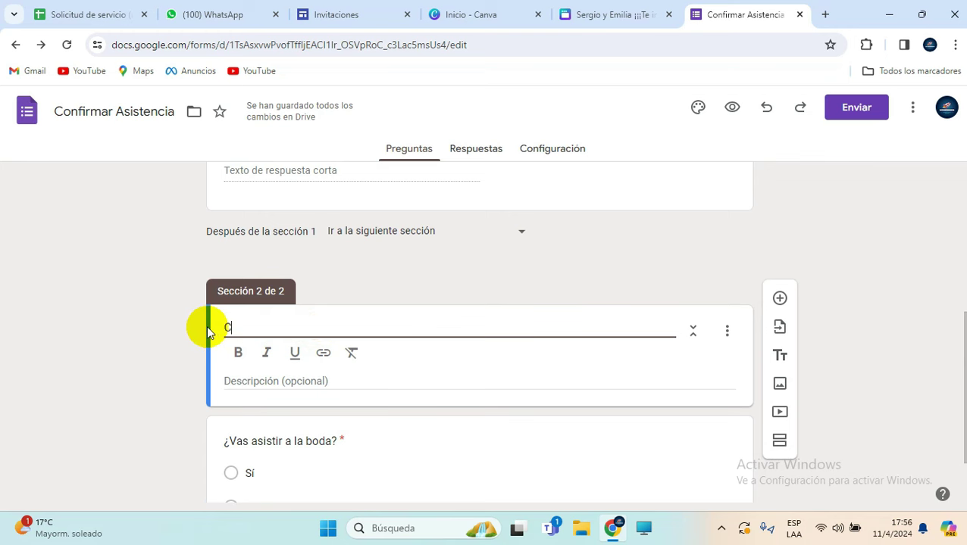
pyautogui.write('onfirmar ')
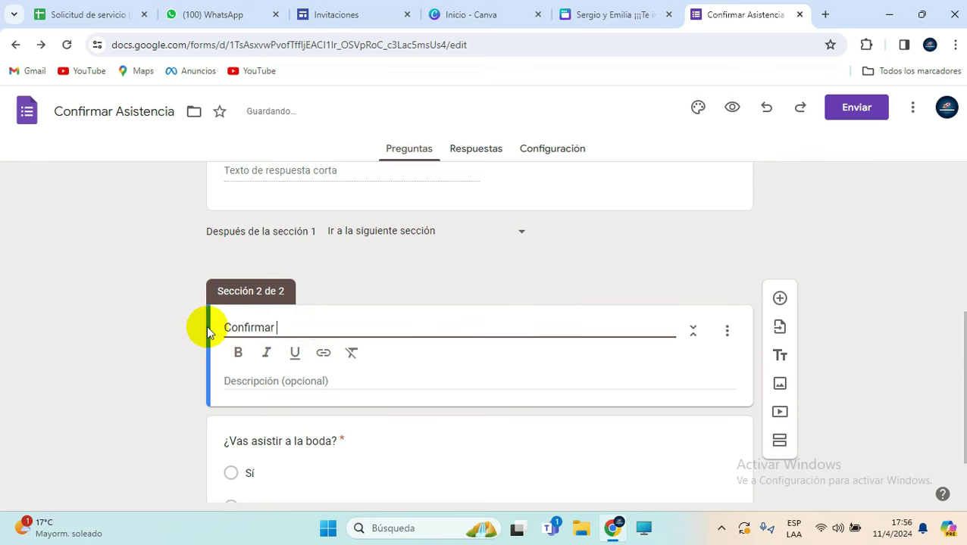
pyautogui.write('tu asis')
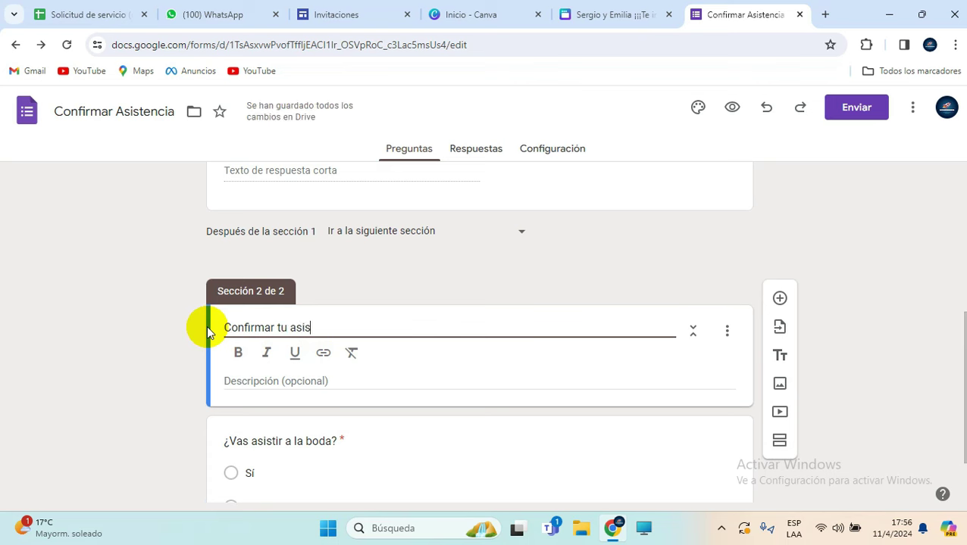
pyautogui.write('tencia')
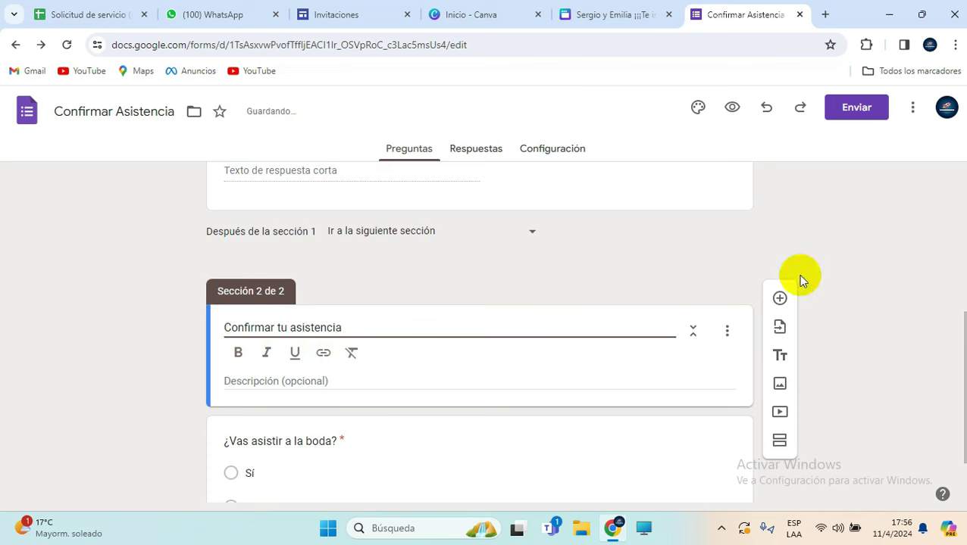
pyautogui.click(854, 247)
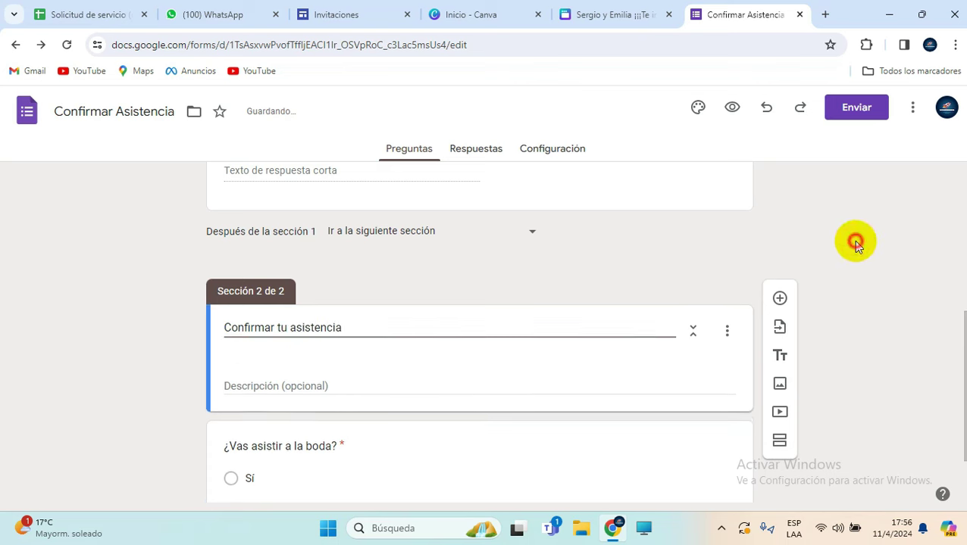
pyautogui.scroll(-1, 460, 348)
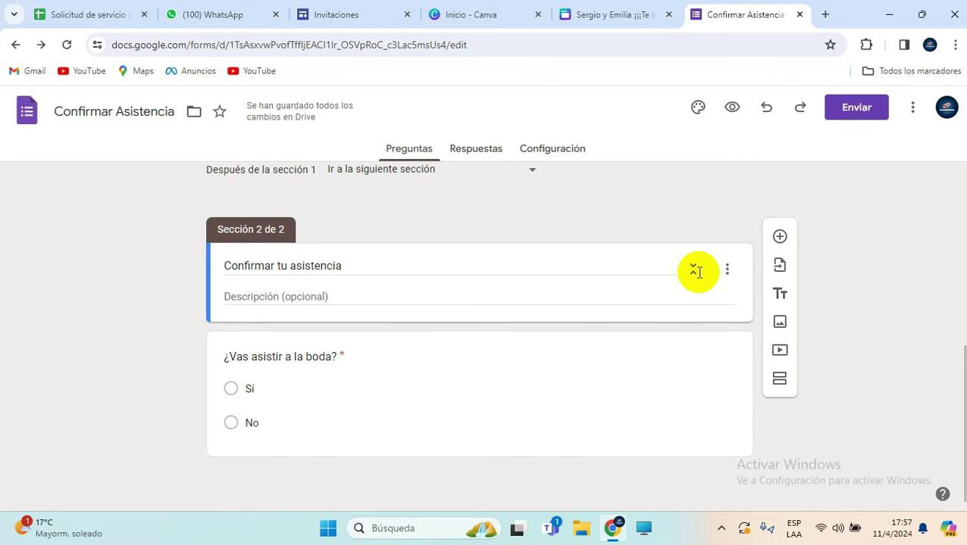
# Step: Add a third section and move the attendance question back into section 2
pyautogui.click(778, 383)
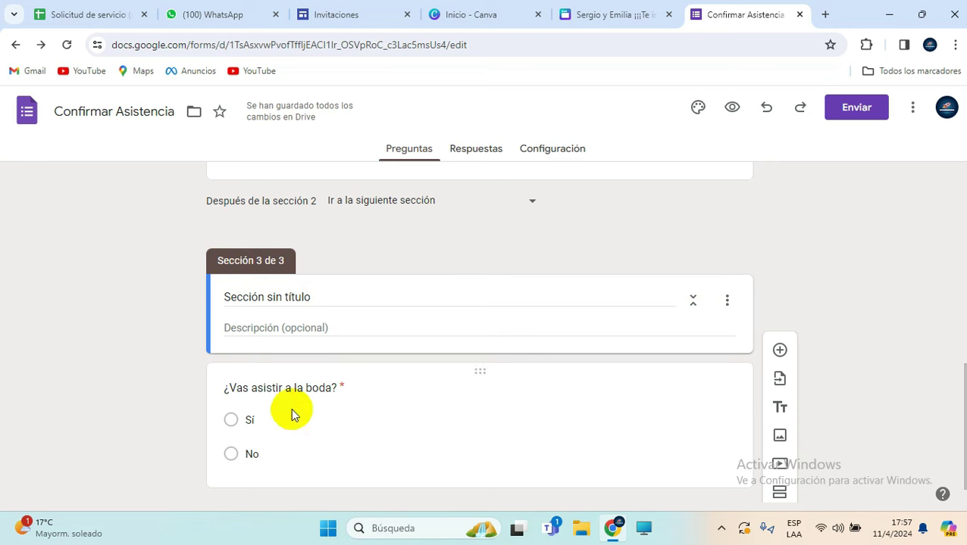
pyautogui.click(218, 381)
pyautogui.click(276, 327)
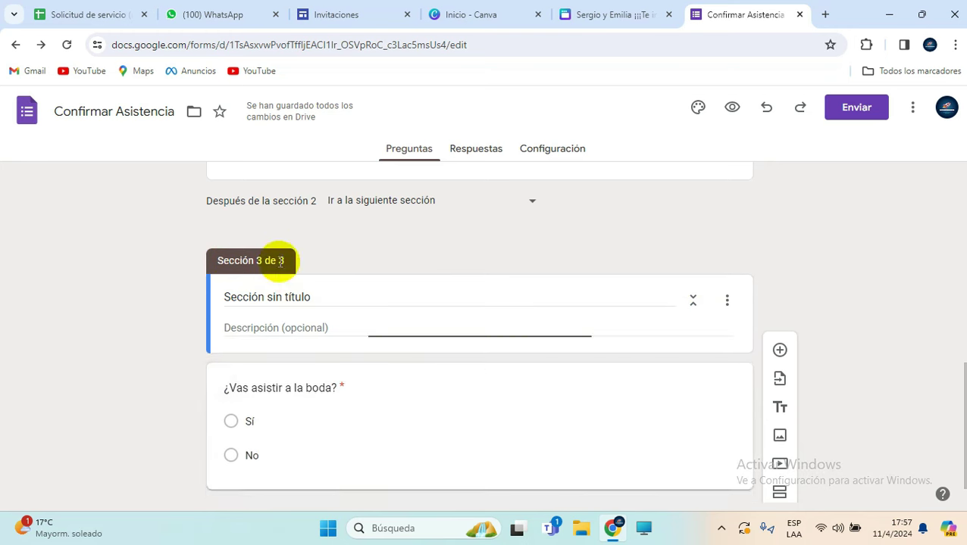
pyautogui.moveTo(217, 407); pyautogui.dragTo(279, 298)
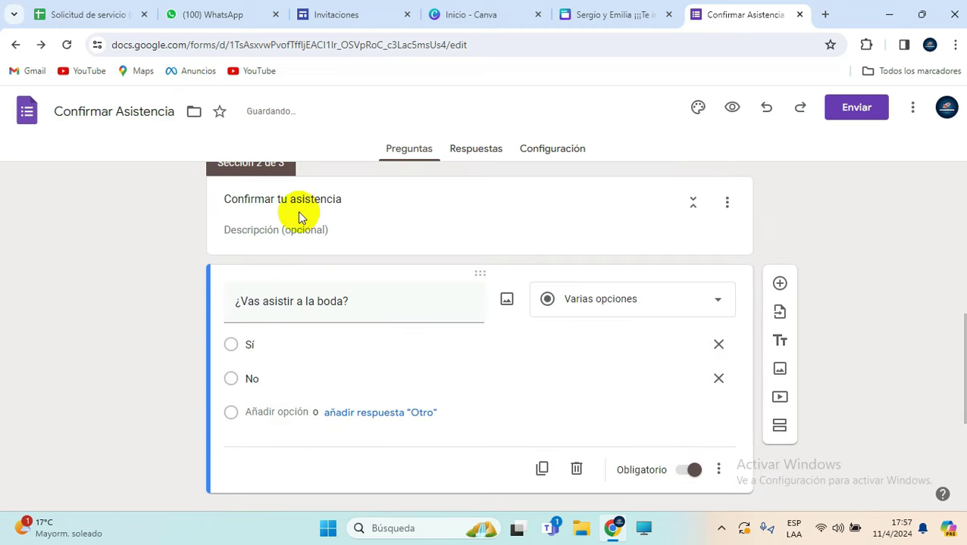
pyautogui.scroll(-1, 297, 284)
pyautogui.scroll(-2, 296, 292)
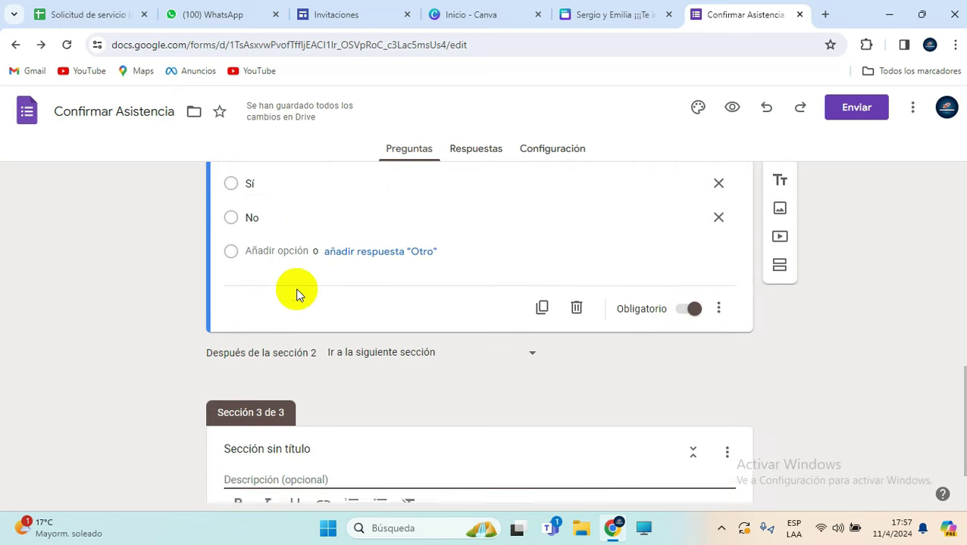
pyautogui.scroll(3, 297, 291)
pyautogui.scroll(1, 296, 291)
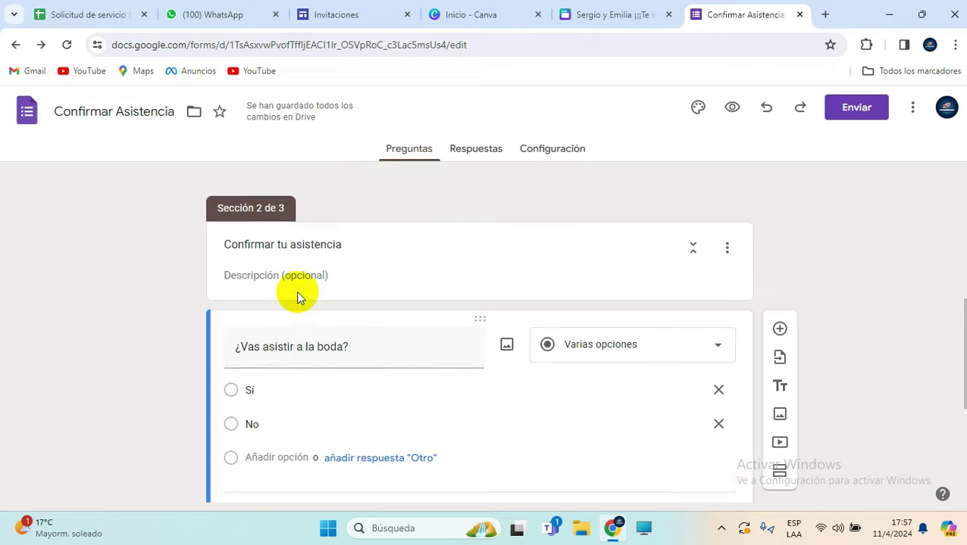
pyautogui.scroll(-4, 300, 335)
# Step: Title section 3 'ACOMPAÑANTES'
pyautogui.click(296, 391)
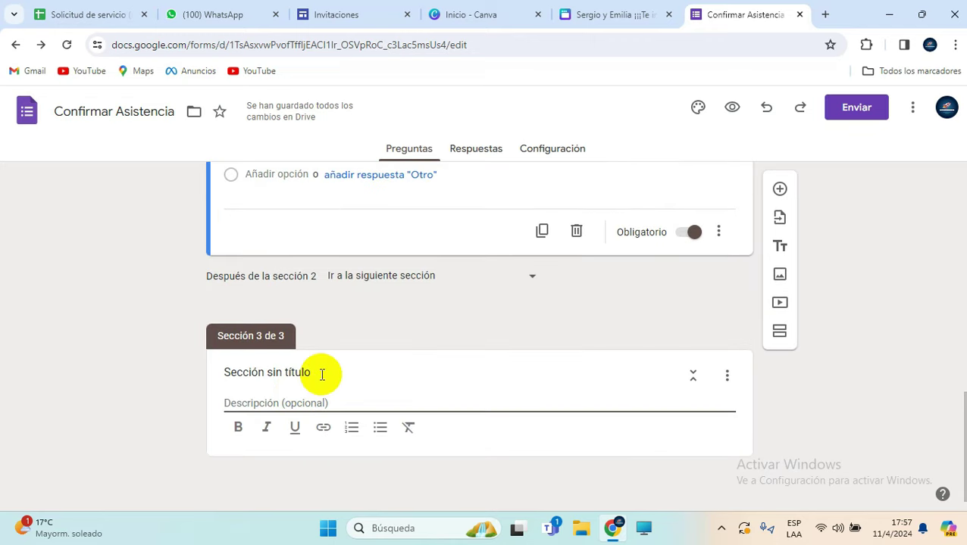
pyautogui.moveTo(321, 374); pyautogui.dragTo(224, 372)
pyautogui.write('ACOMPAÑANTES')
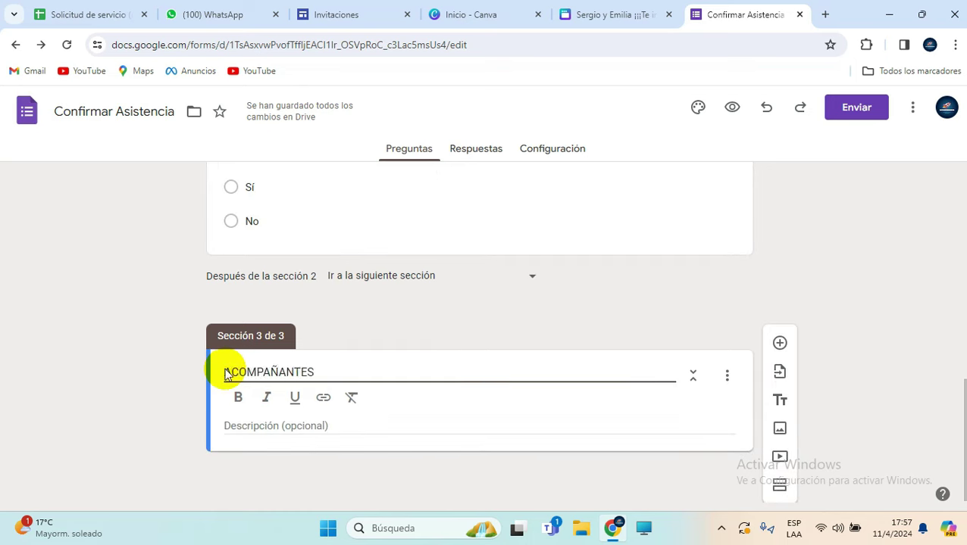
pyautogui.click(355, 427)
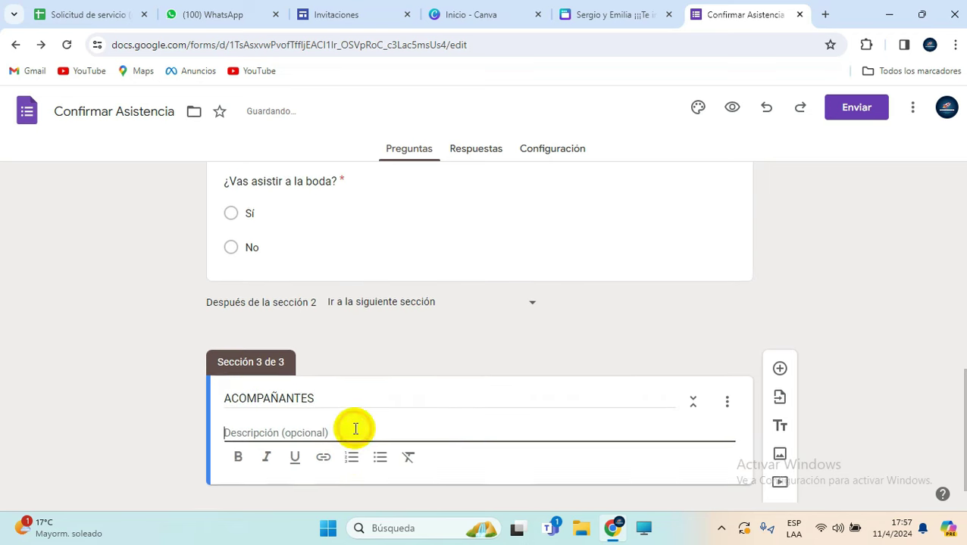
pyautogui.scroll(-1, 818, 419)
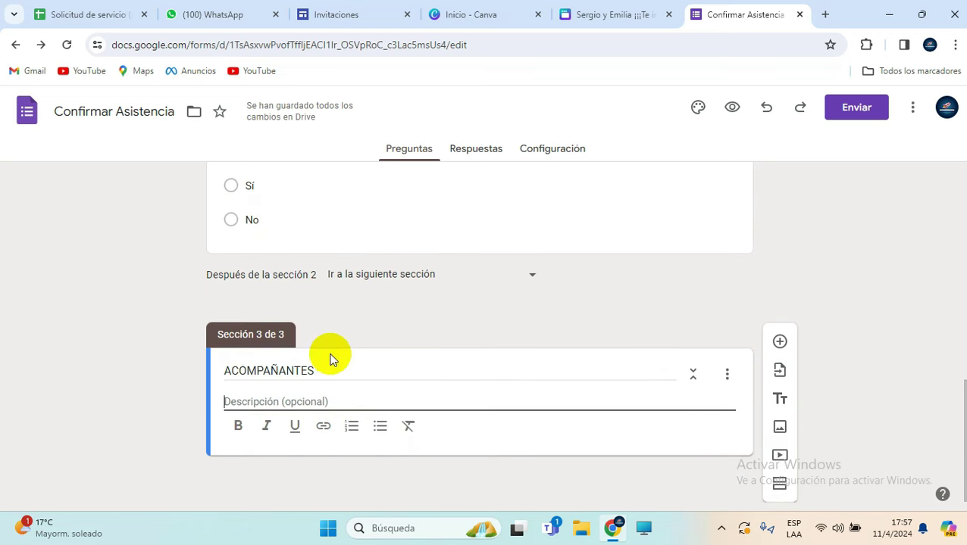
# Step: Add a multiple-choice question '¿Con cuantas personas vas asistir?' to the ACOMPAÑANTES section
pyautogui.click(780, 343)
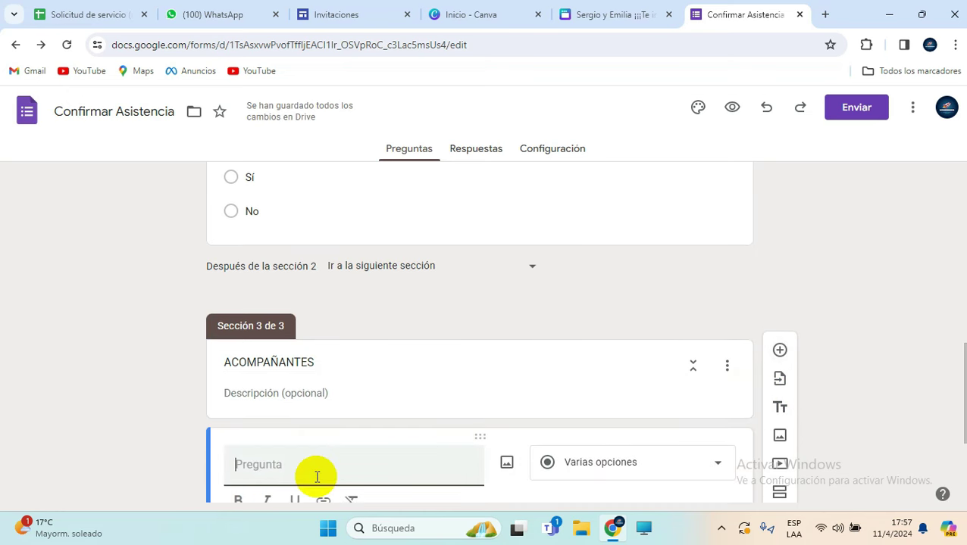
pyautogui.write('¿Con cuantas personas vas asistir?')
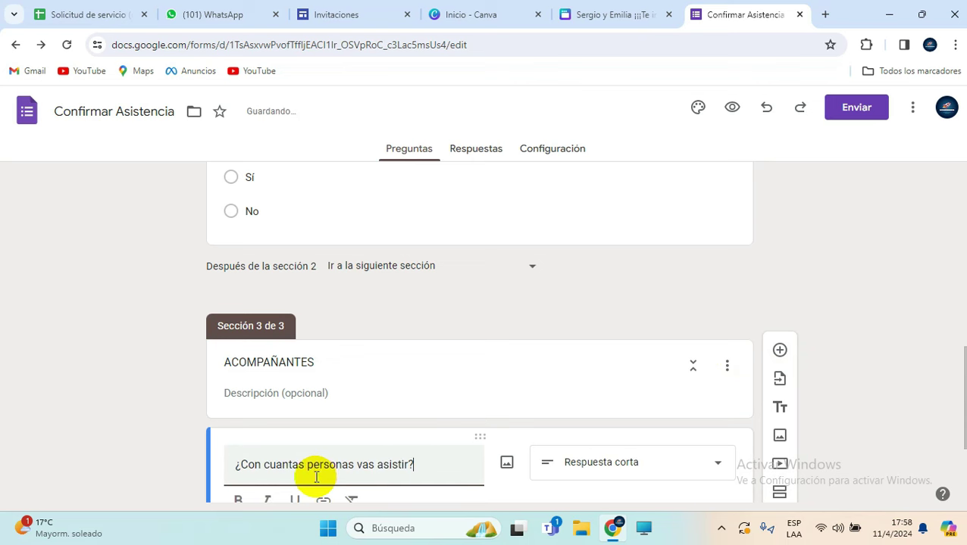
pyautogui.scroll(-2, 409, 435)
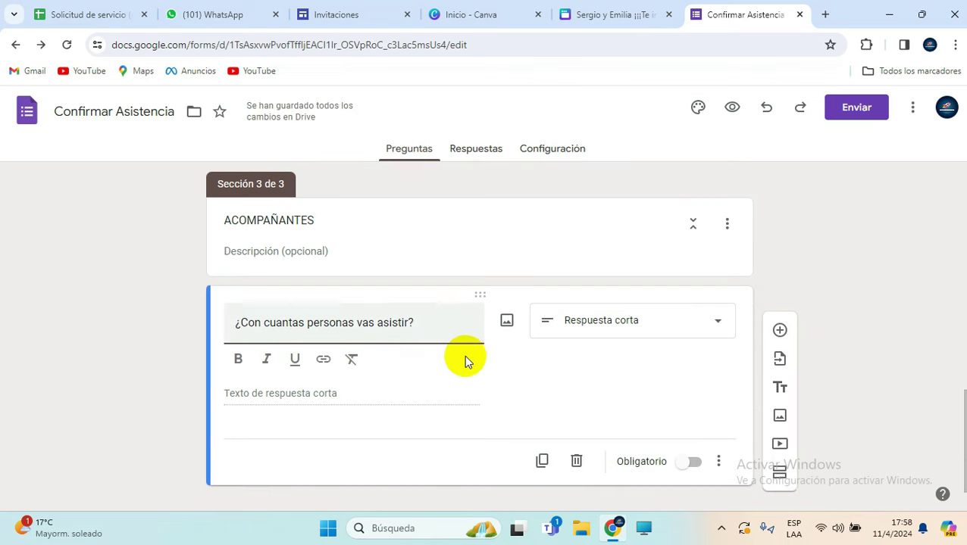
pyautogui.click(597, 327)
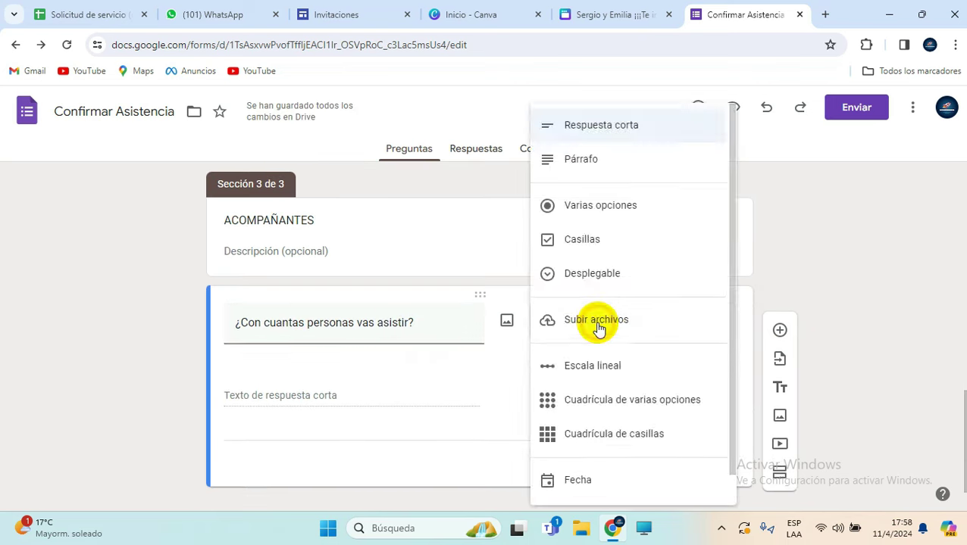
pyautogui.click(609, 206)
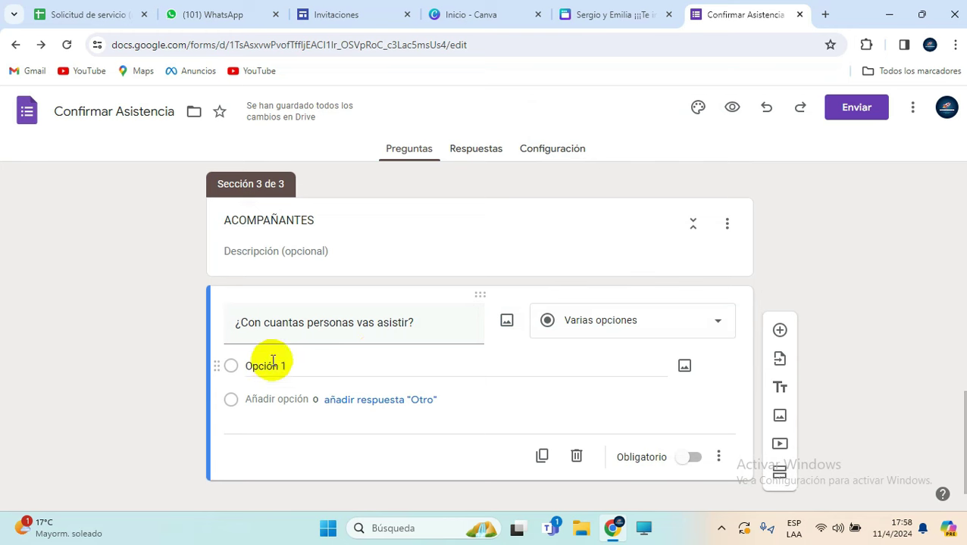
# Step: Enter the answer choices Solo(a), 1, 2 and 3
pyautogui.click(306, 368)
pyautogui.write('S')
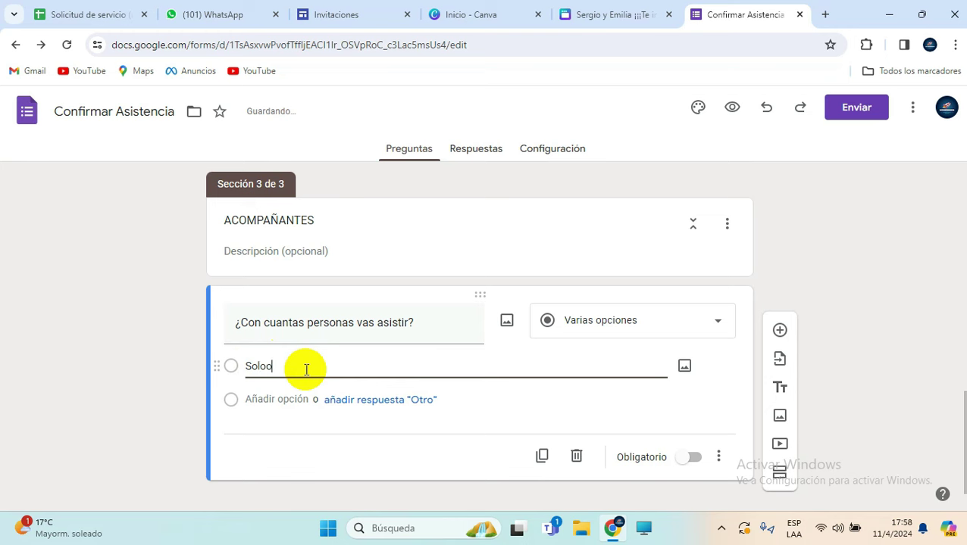
pyautogui.write('olo(a)')
pyautogui.click(277, 399)
pyautogui.write('1')
pyautogui.click(276, 433)
pyautogui.write('2')
pyautogui.click(266, 467)
pyautogui.write('3')
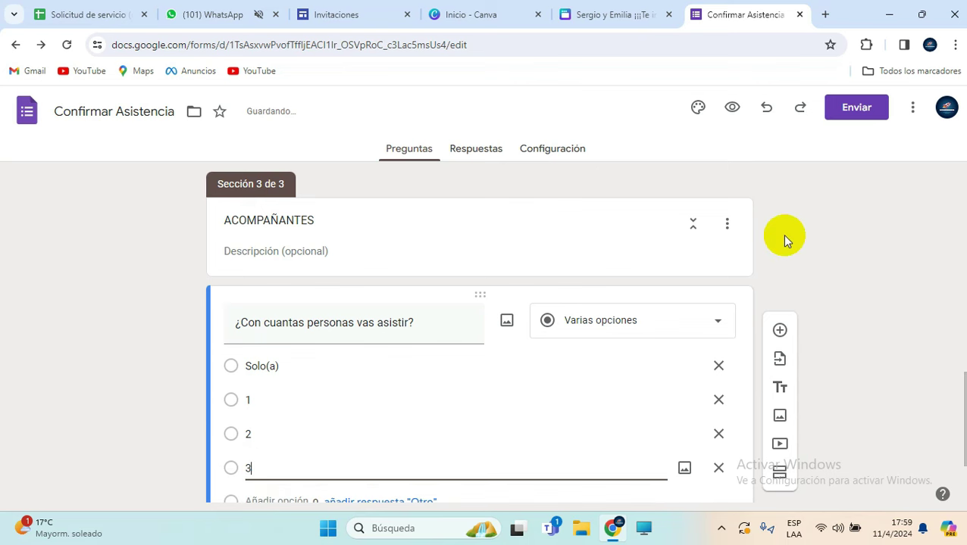
# Step: Make the companion-count question required
pyautogui.scroll(-1, 824, 244)
pyautogui.scroll(-1, 716, 438)
pyautogui.click(693, 435)
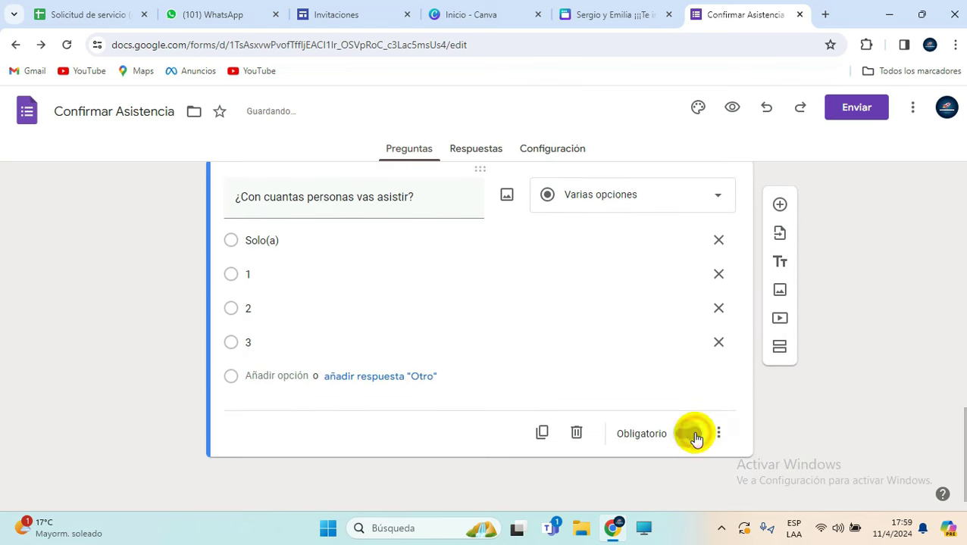
pyautogui.scroll(2, 373, 341)
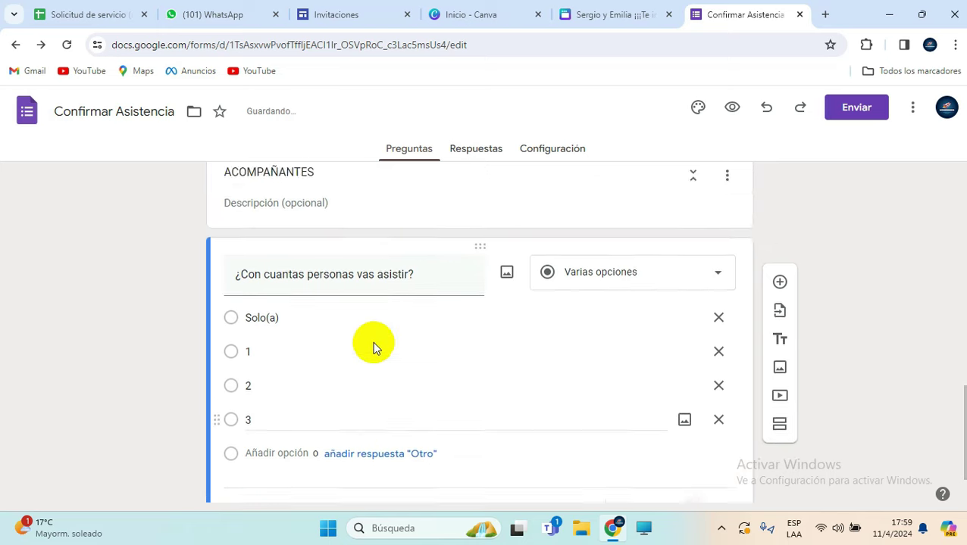
pyautogui.scroll(-2, 380, 349)
pyautogui.click(414, 343)
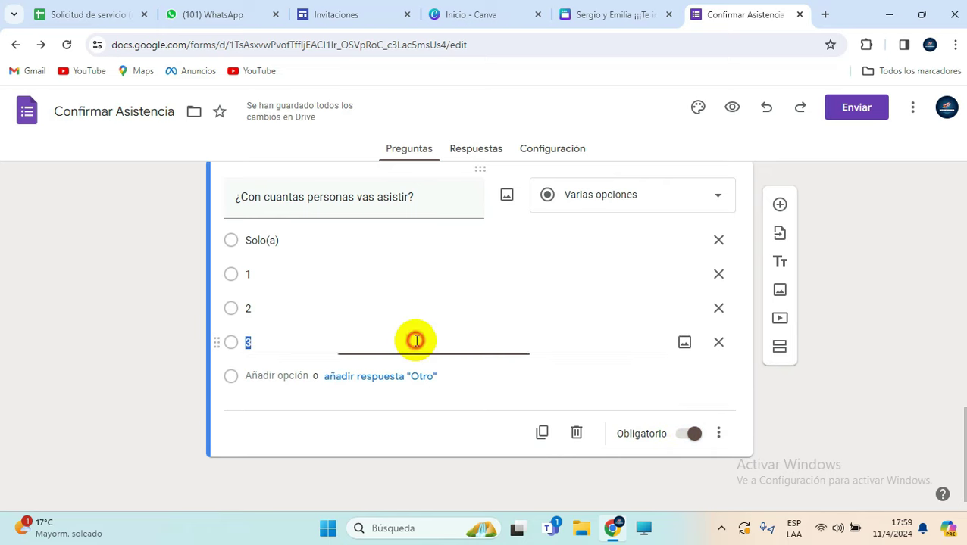
pyautogui.click(761, 429)
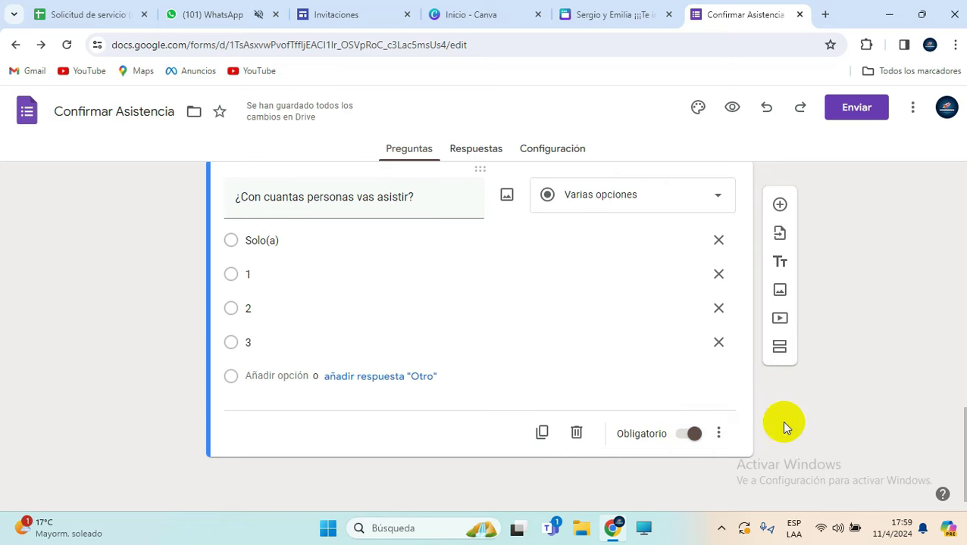
# Step: Add a new section after the companion-count question and title it 'ACOMPAÑANTES NOMBRES (1)'
pyautogui.click(780, 346)
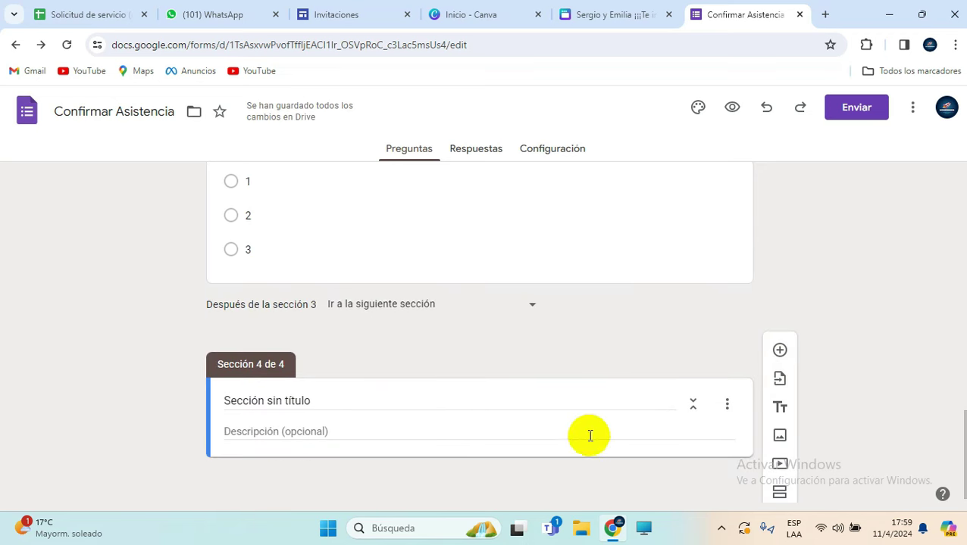
pyautogui.click(322, 394)
pyautogui.moveTo(322, 394); pyautogui.dragTo(206, 400)
pyautogui.write('ACOMPAÑANTES NOMBRES (1')
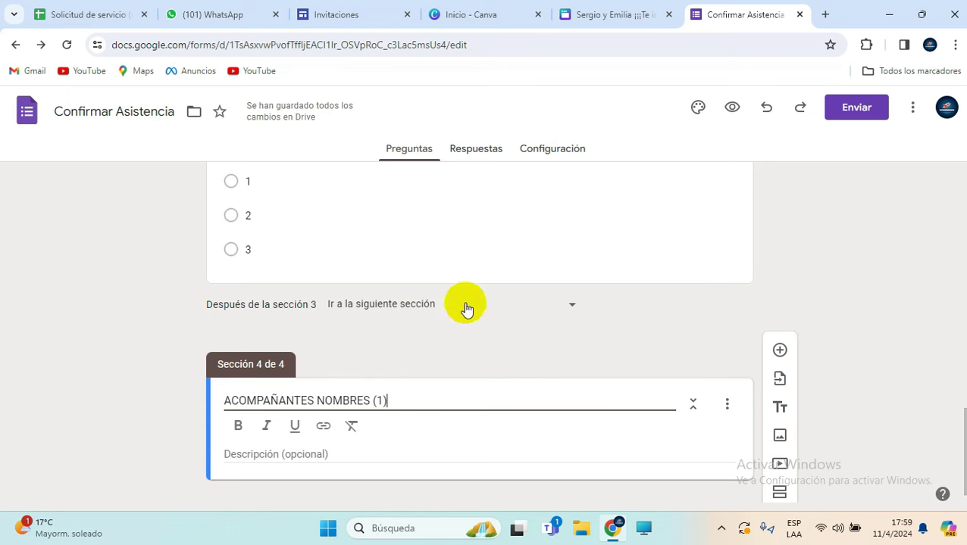
pyautogui.scroll(-1, 606, 352)
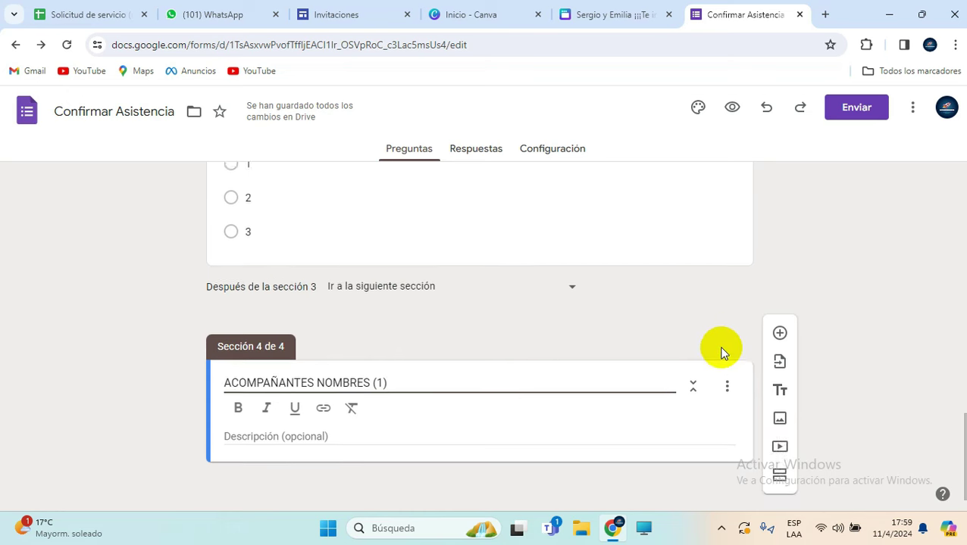
pyautogui.click(345, 432)
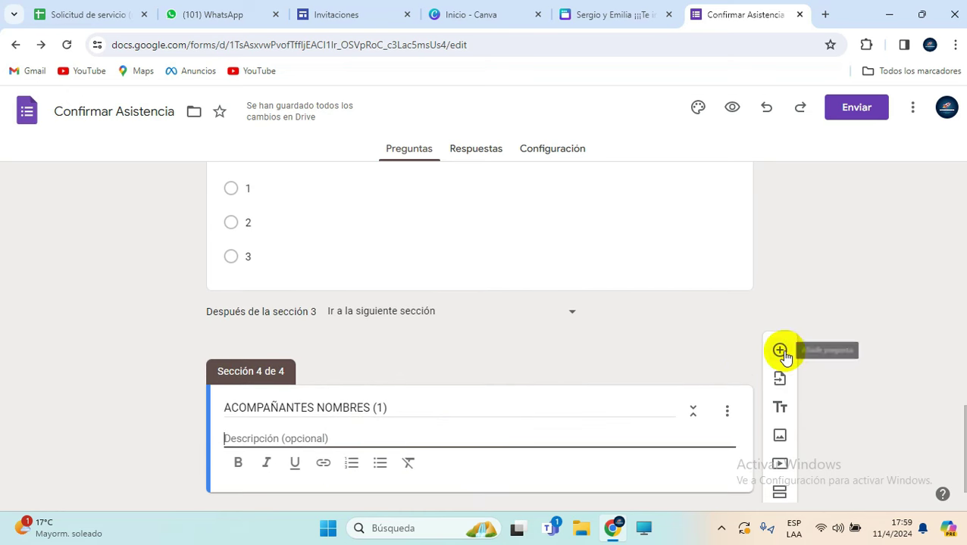
# Step: Add a question to section 4 titled 'Nombre y apellido de acompañante'
pyautogui.click(780, 351)
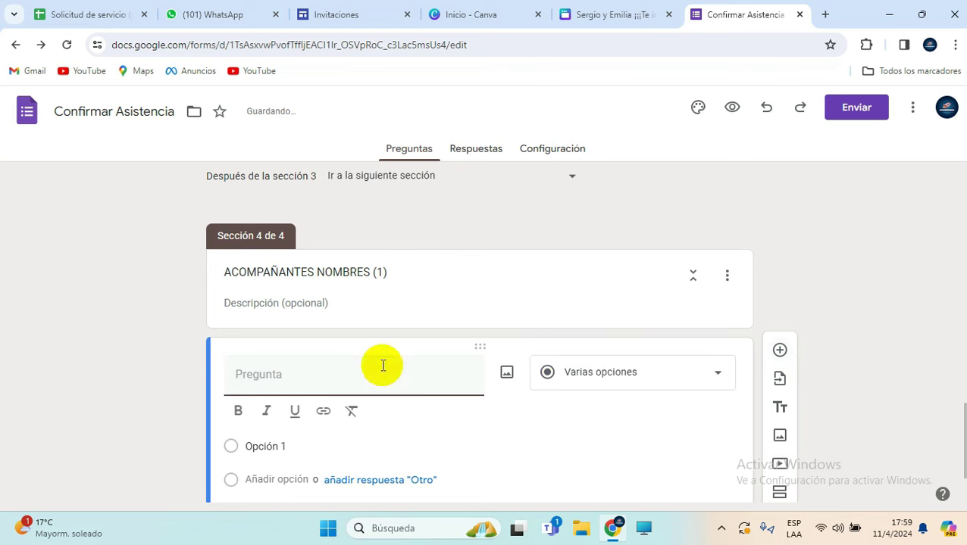
pyautogui.write('eSCRIBE NOMBR')
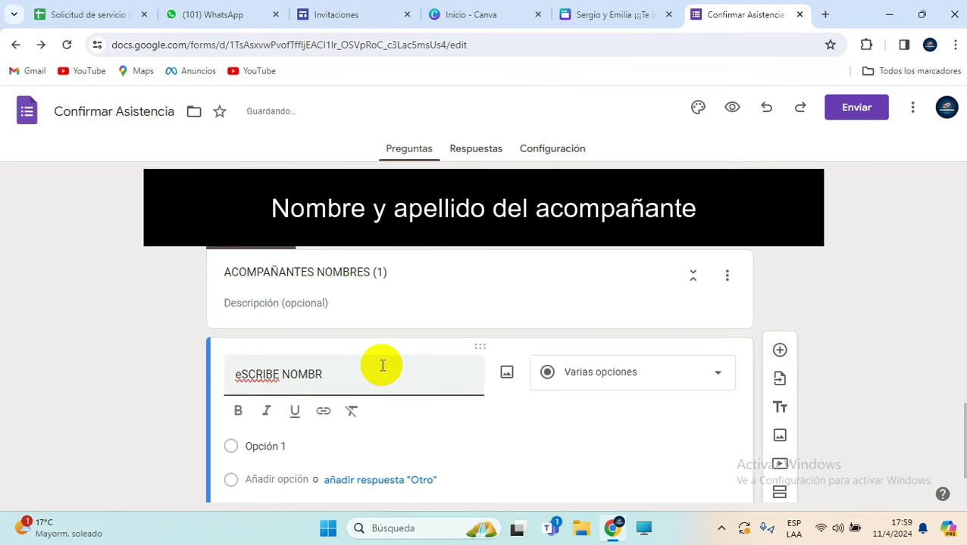
pyautogui.hotkey('ctrl', 'a')
pyautogui.press('BackSpace')
pyautogui.write('Nombre y apellido de acompañante')
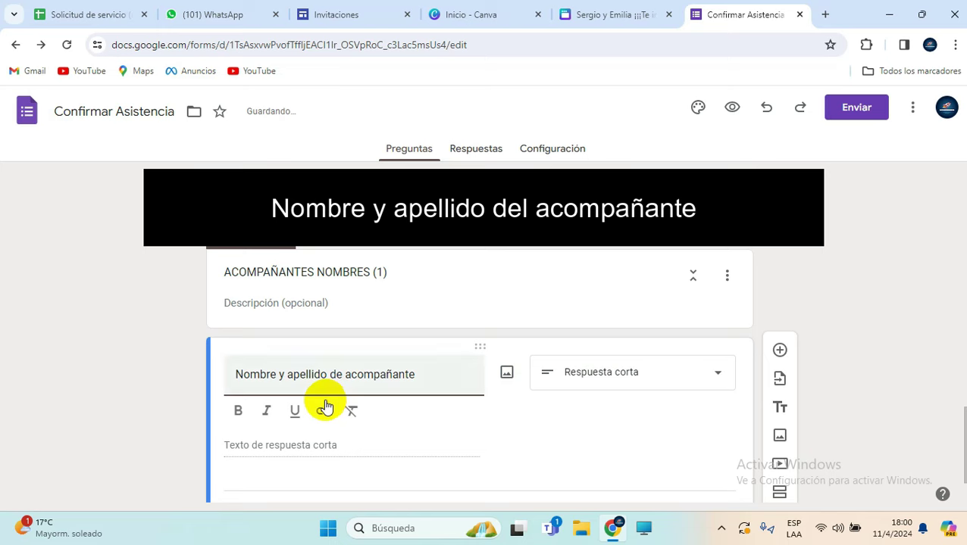
pyautogui.scroll(-1, 462, 413)
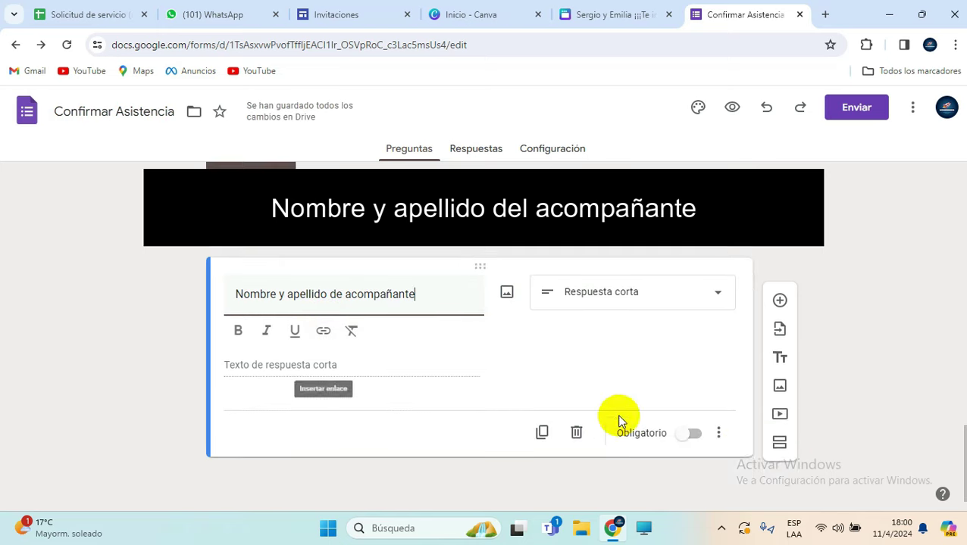
# Step: Make the companion name question required, with response validation set to Texto
pyautogui.click(691, 434)
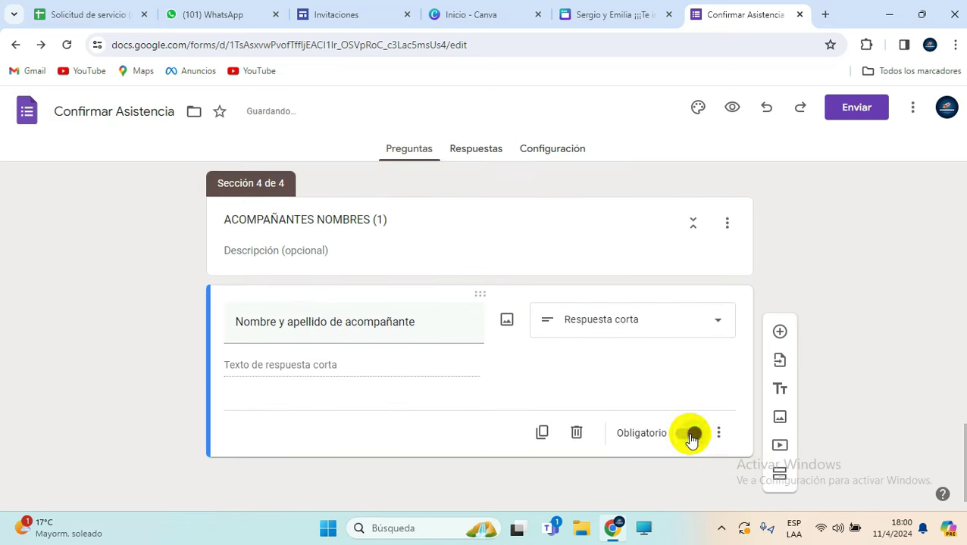
pyautogui.click(721, 436)
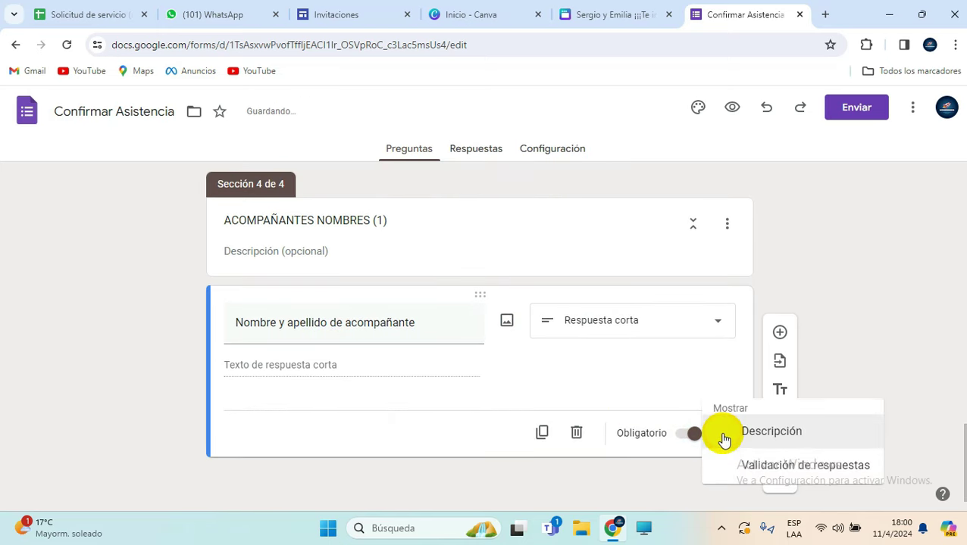
pyautogui.click(748, 471)
pyautogui.click(266, 409)
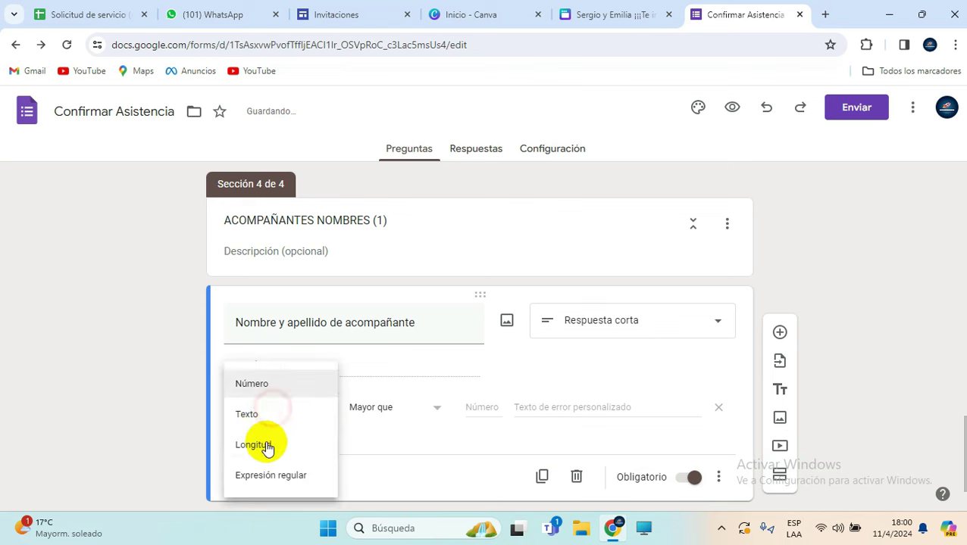
pyautogui.click(260, 415)
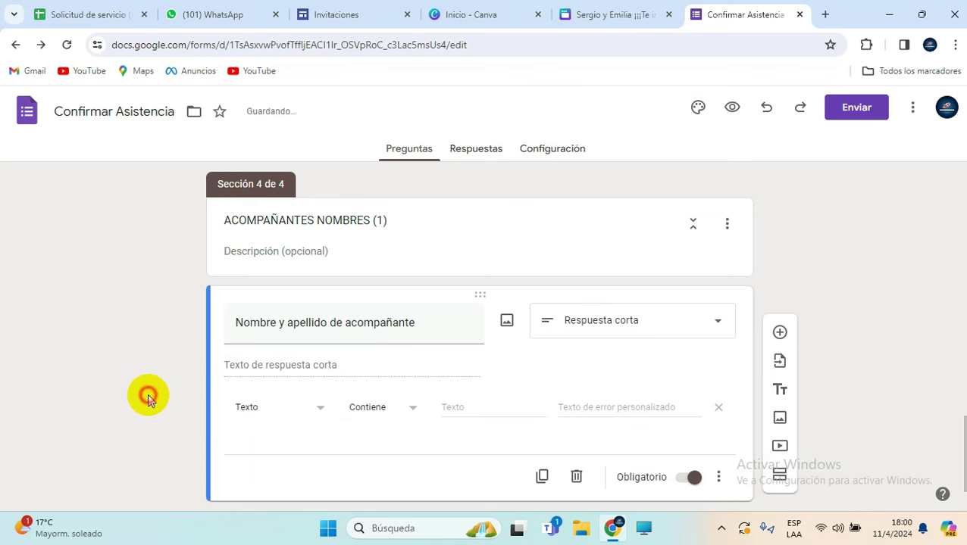
pyautogui.scroll(1, 168, 235)
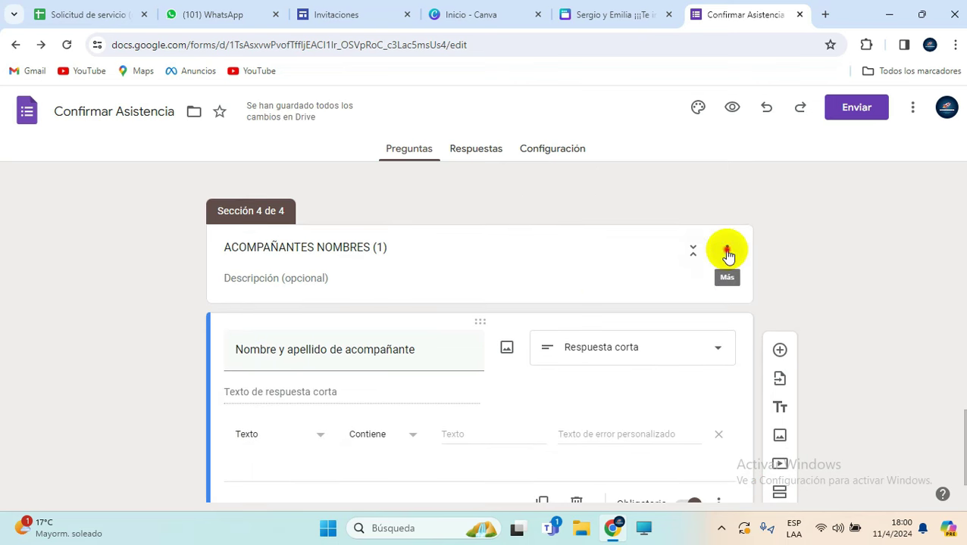
# Step: Duplicate section 4 and rename the copy ACOMPAÑANTES NOMBRES (2)
pyautogui.click(726, 251)
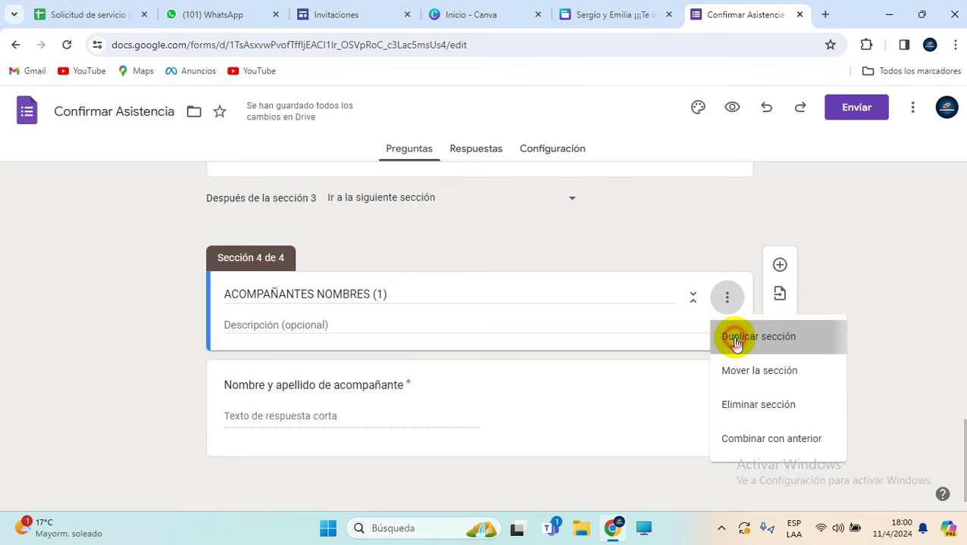
pyautogui.click(732, 336)
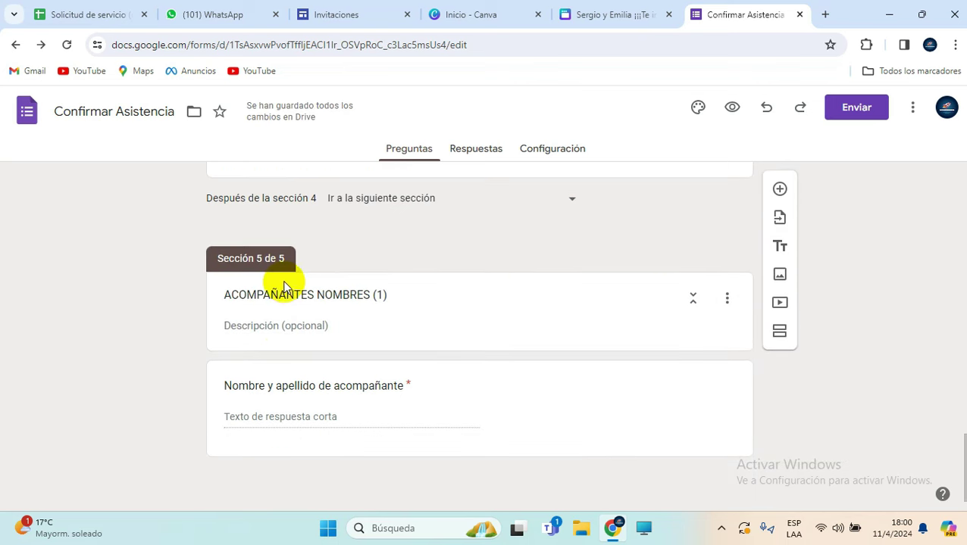
pyautogui.scroll(5, 280, 281)
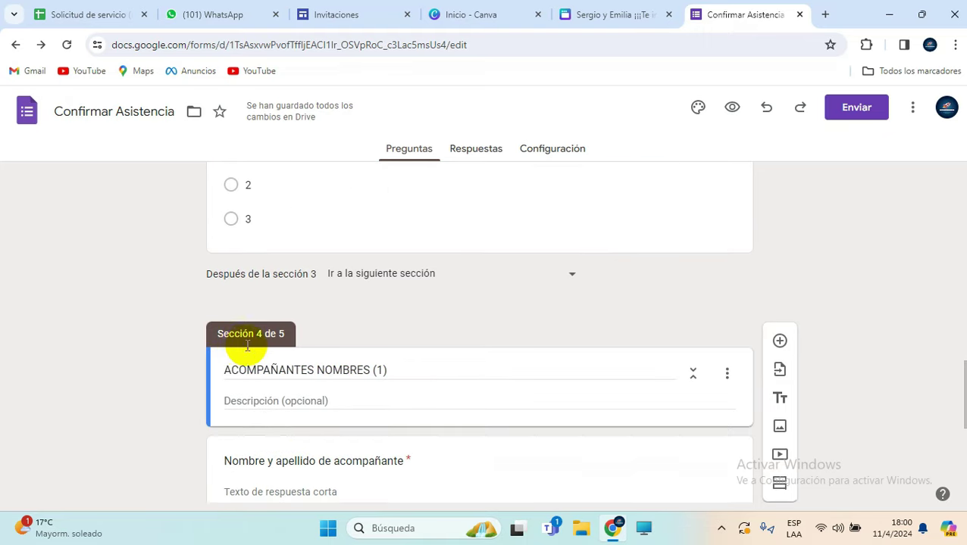
pyautogui.scroll(-2, 246, 345)
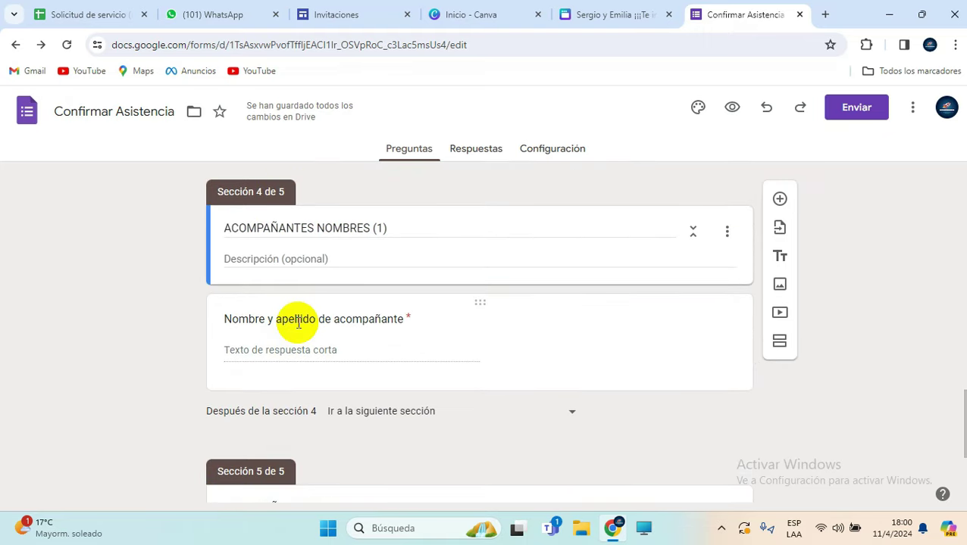
pyautogui.scroll(-3, 298, 323)
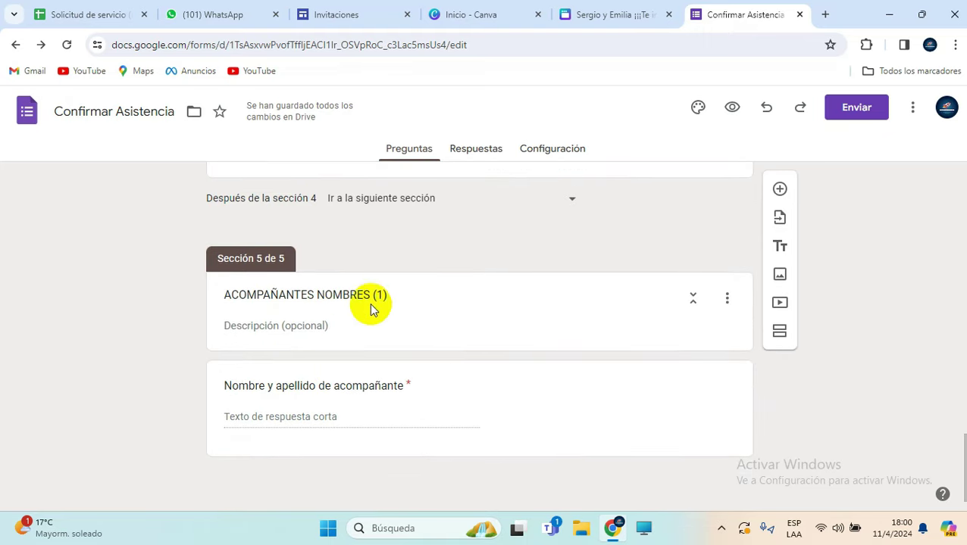
pyautogui.click(381, 298)
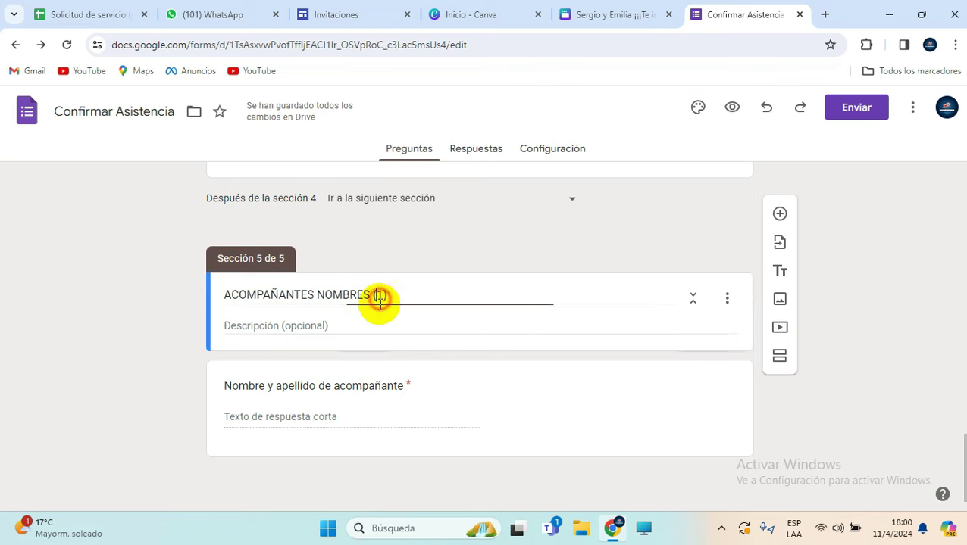
pyautogui.write('2')
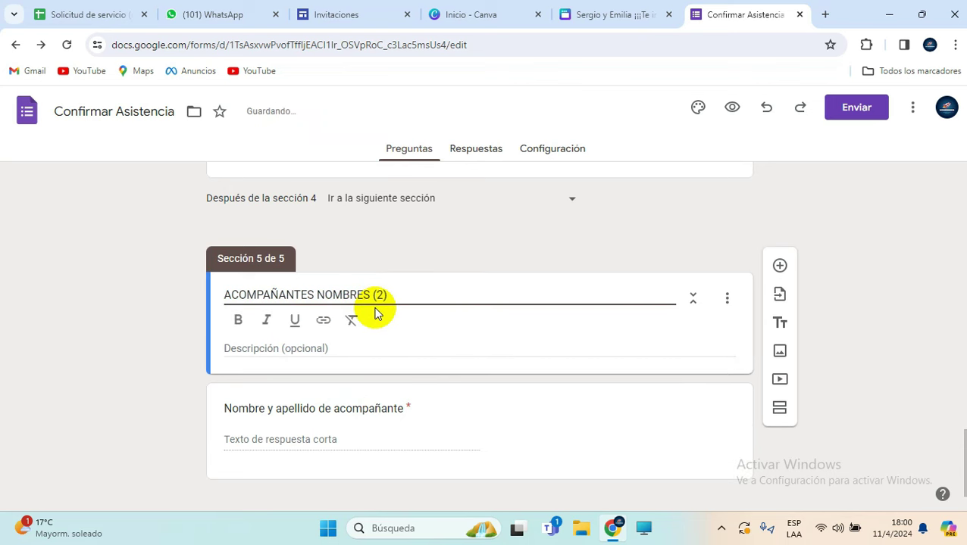
# Step: Copy the companion 1 name question and retitle it 'Nombre y apellido de acompañante 2'
pyautogui.scroll(-1, 374, 316)
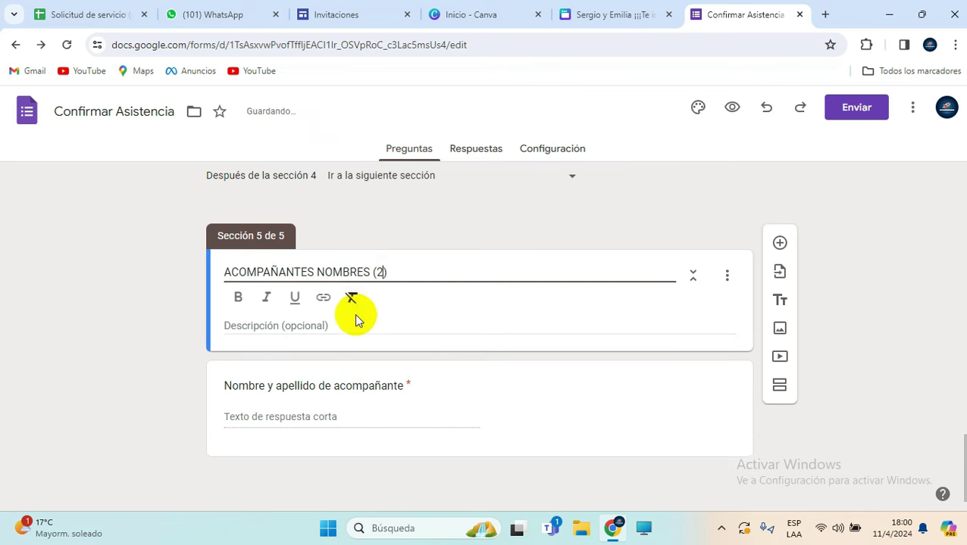
pyautogui.click(389, 383)
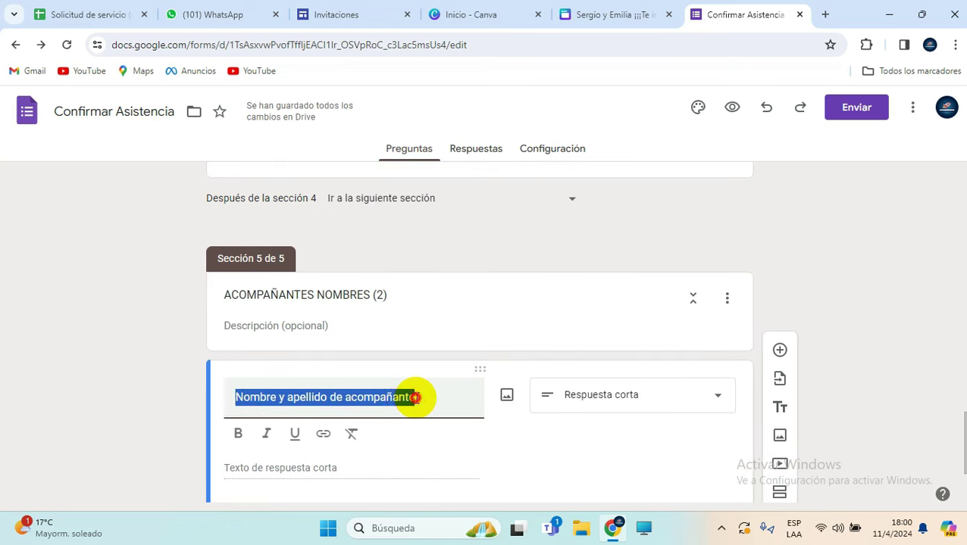
pyautogui.click(416, 397)
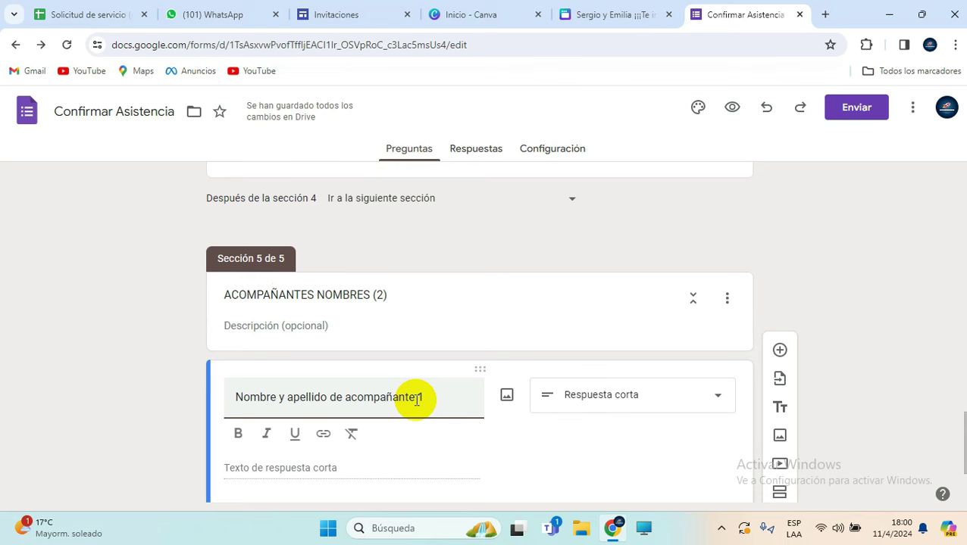
pyautogui.click(862, 318)
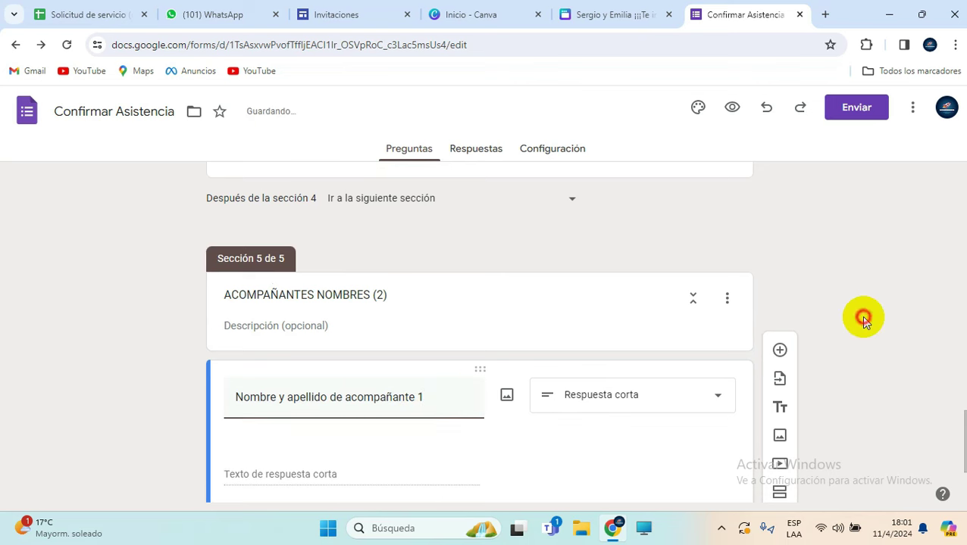
pyautogui.scroll(-2, 849, 319)
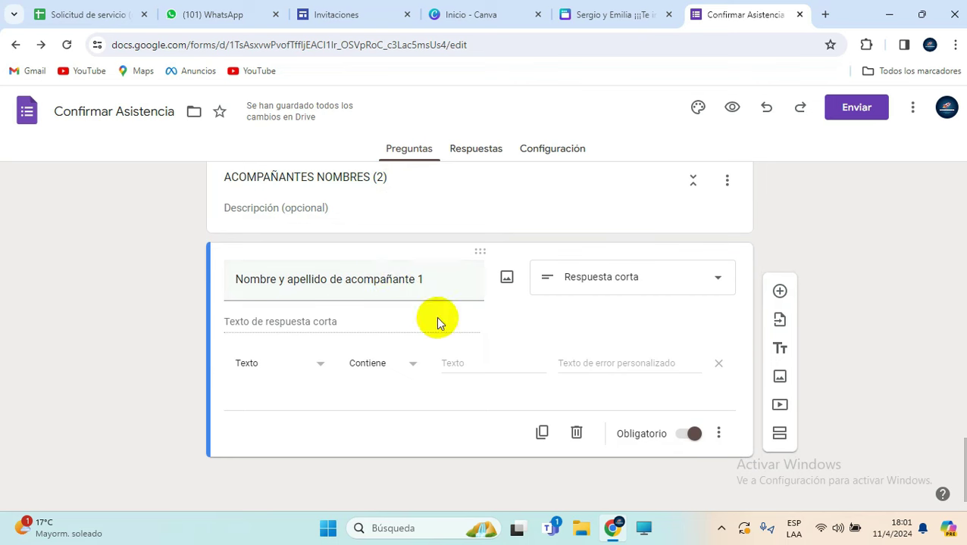
pyautogui.click(542, 436)
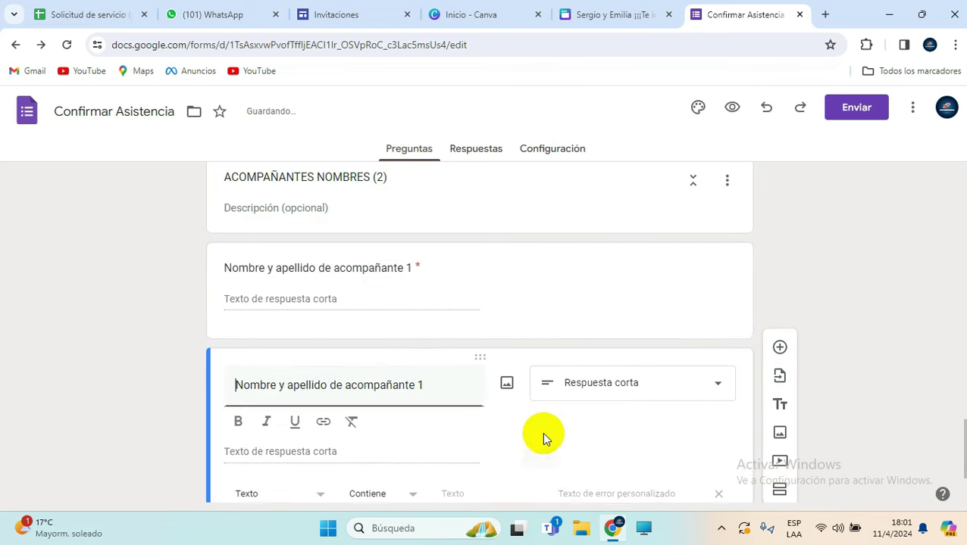
pyautogui.press('BackSpace')
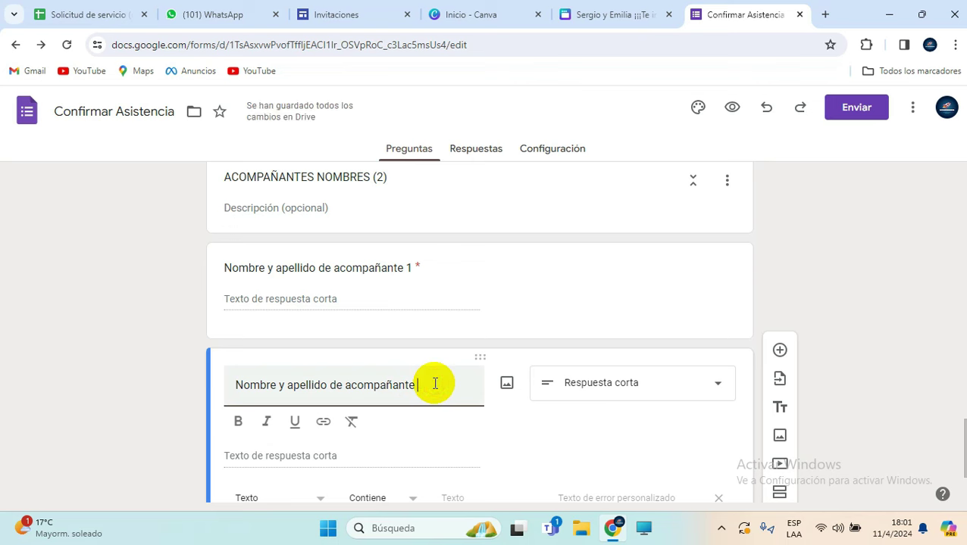
pyautogui.write('2')
pyautogui.click(796, 274)
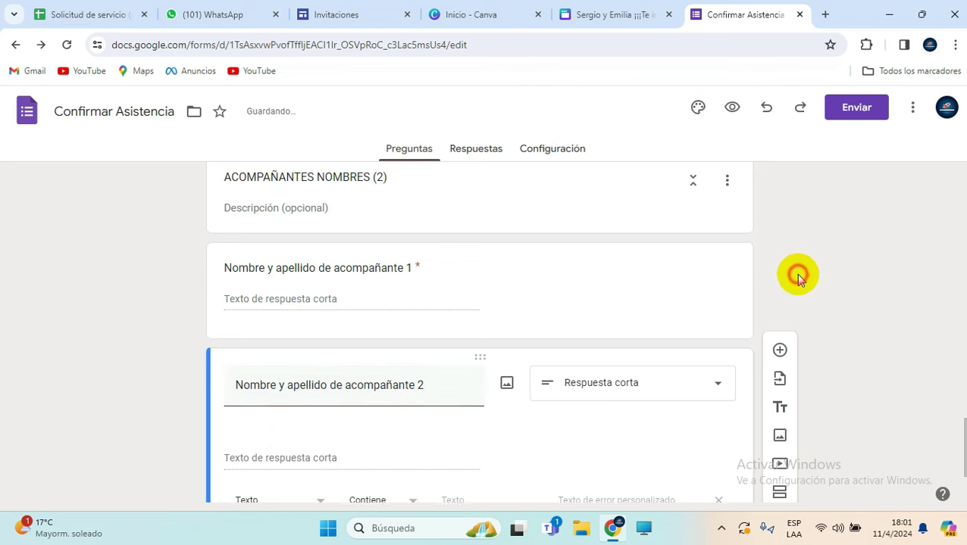
pyautogui.scroll(-1, 507, 300)
pyautogui.scroll(3, 508, 302)
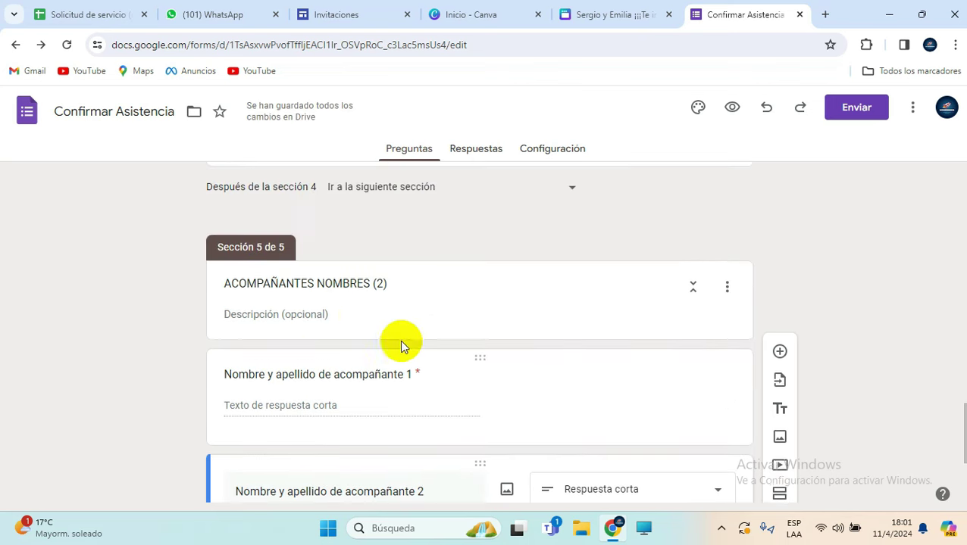
# Step: Duplicate the ACOMPAÑANTES NOMBRES (2) section and rename the copy ACOMPAÑANTES NOMBRES (3)
pyautogui.click(730, 288)
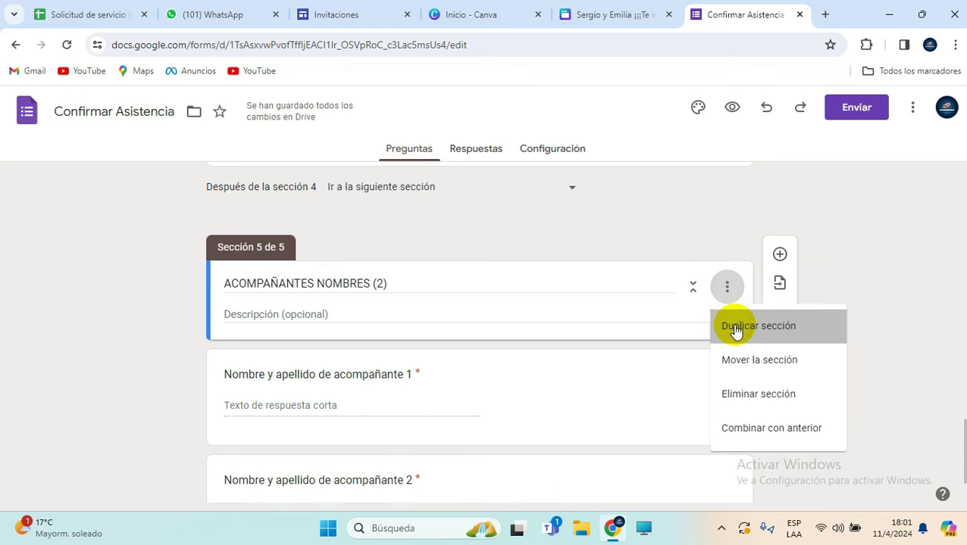
pyautogui.click(735, 328)
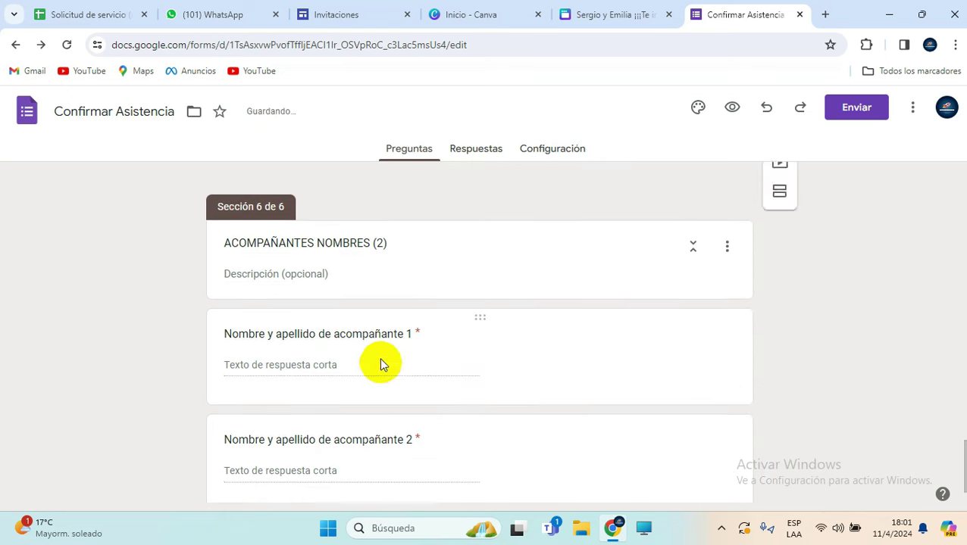
pyautogui.click(378, 242)
pyautogui.press('BackSpace')
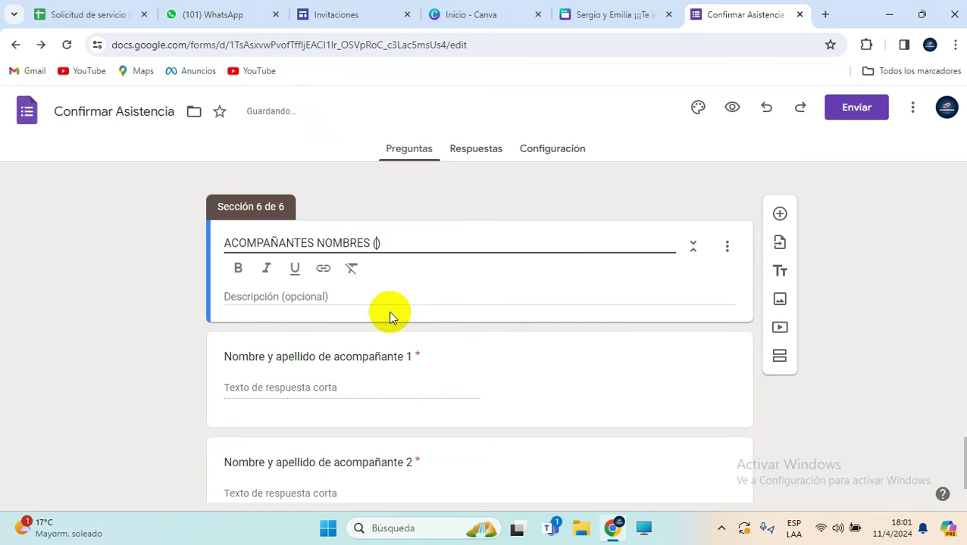
pyautogui.write('3')
pyautogui.scroll(-1, 421, 389)
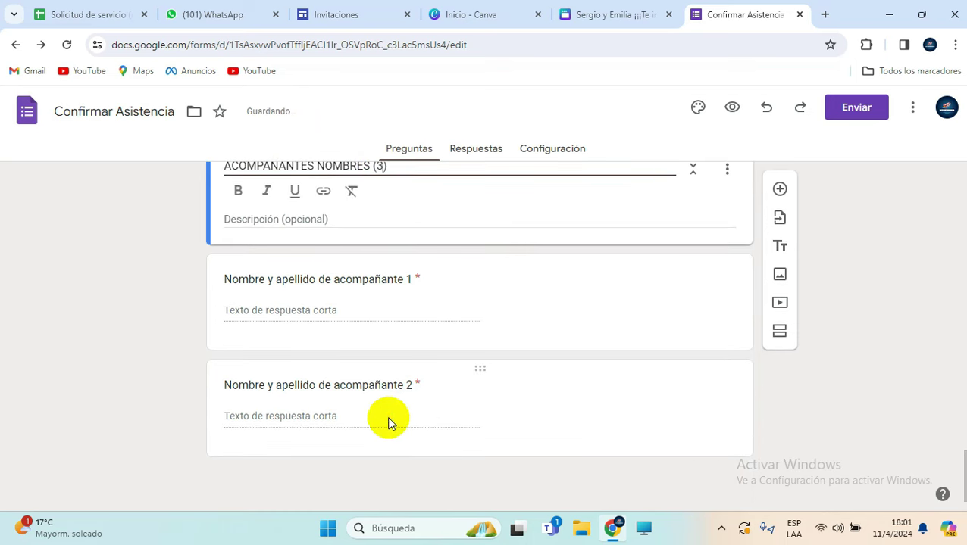
pyautogui.click(326, 422)
# Step: Copy the companion 2 name question and retitle it 'Nombre y apellido de acompañante 3'
pyautogui.click(332, 384)
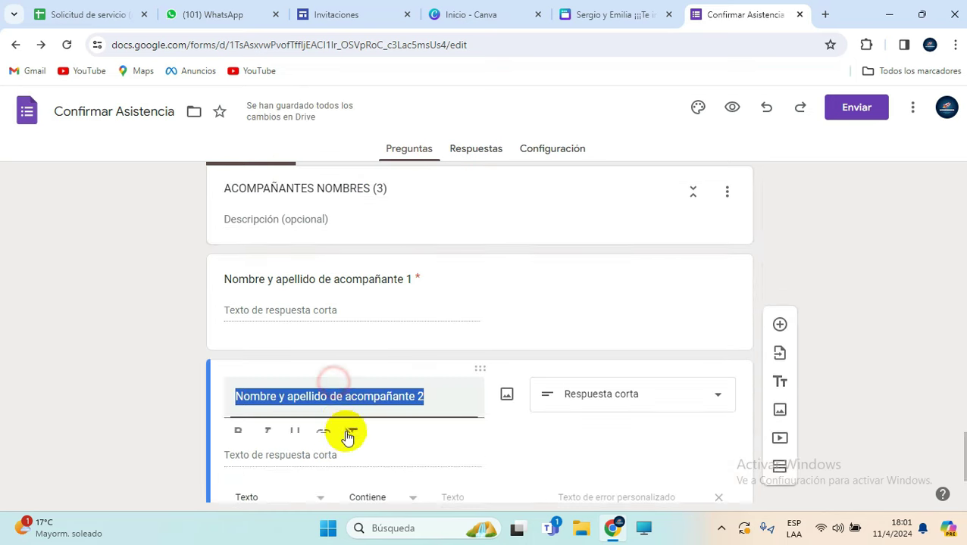
pyautogui.click(542, 437)
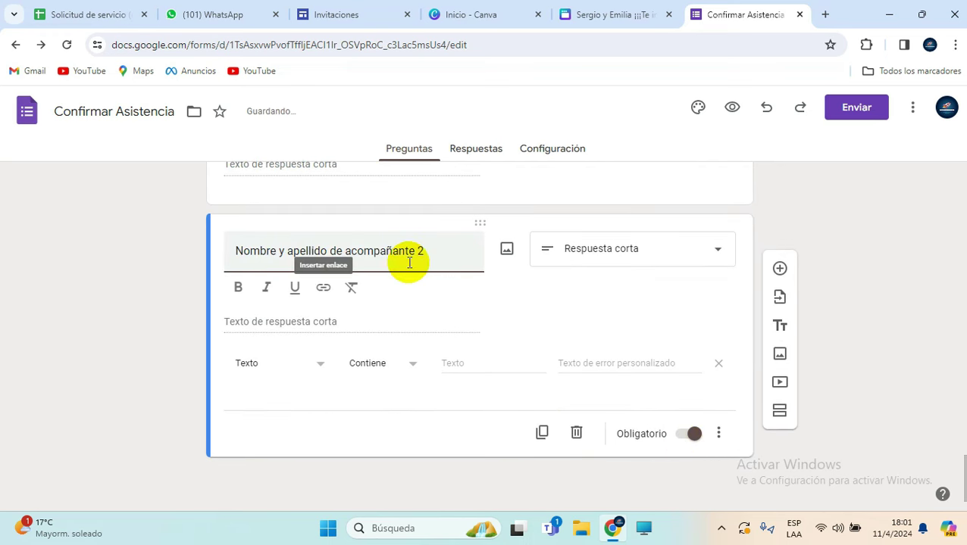
pyautogui.click(440, 260)
pyautogui.write('3')
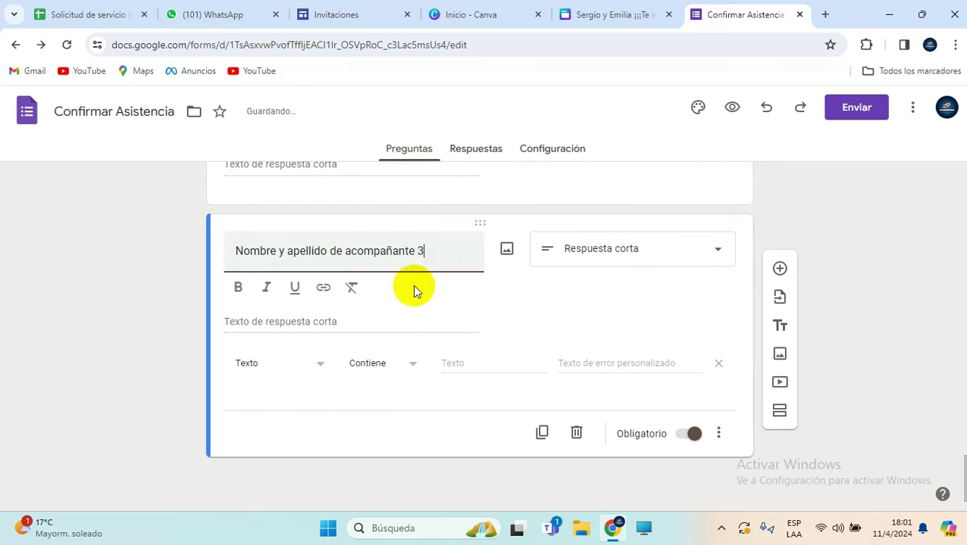
pyautogui.click(163, 354)
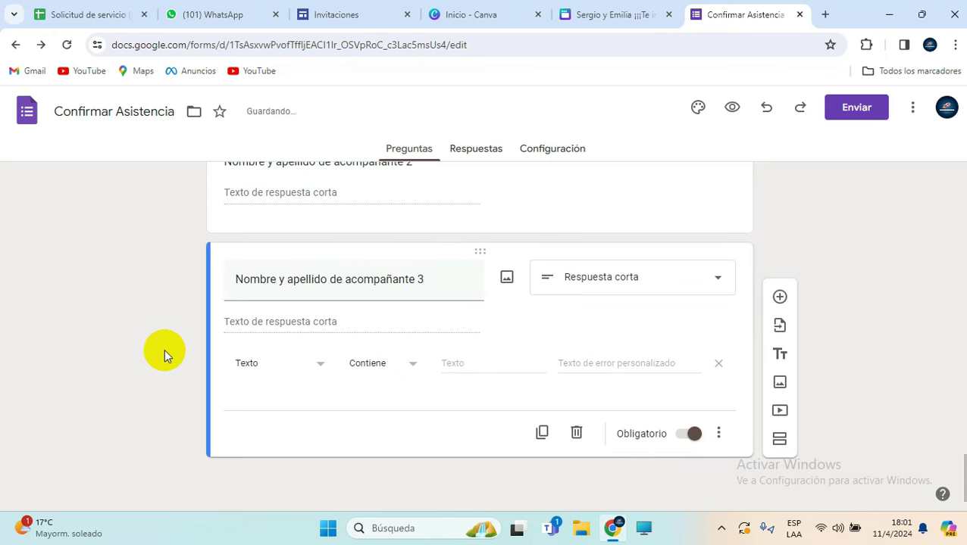
pyautogui.scroll(10, 813, 335)
pyautogui.scroll(4, 813, 334)
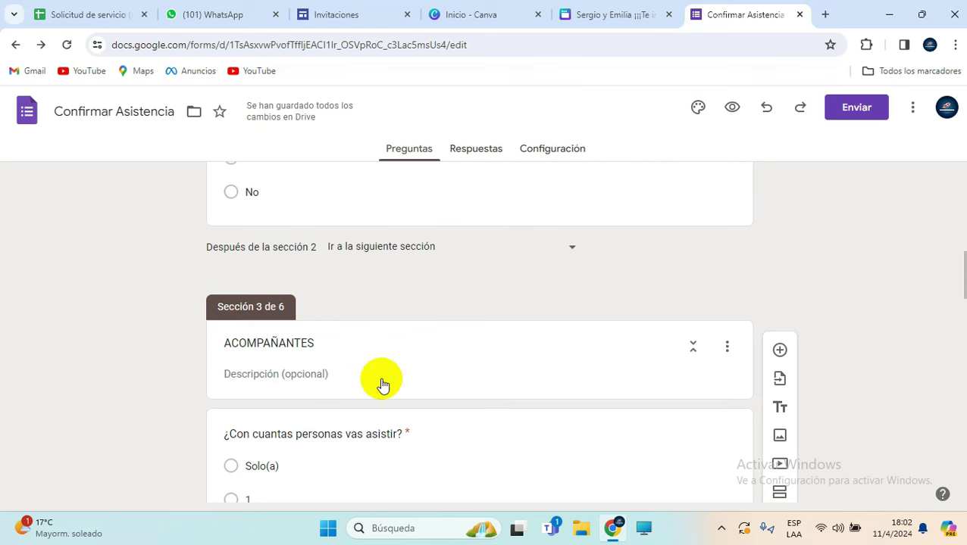
pyautogui.scroll(2, 383, 385)
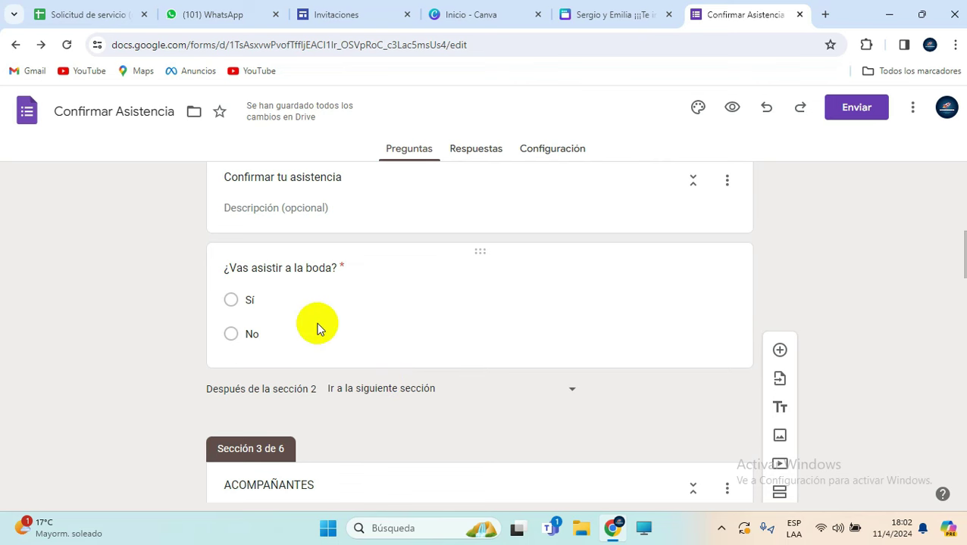
pyautogui.scroll(1, 308, 311)
pyautogui.scroll(1, 307, 310)
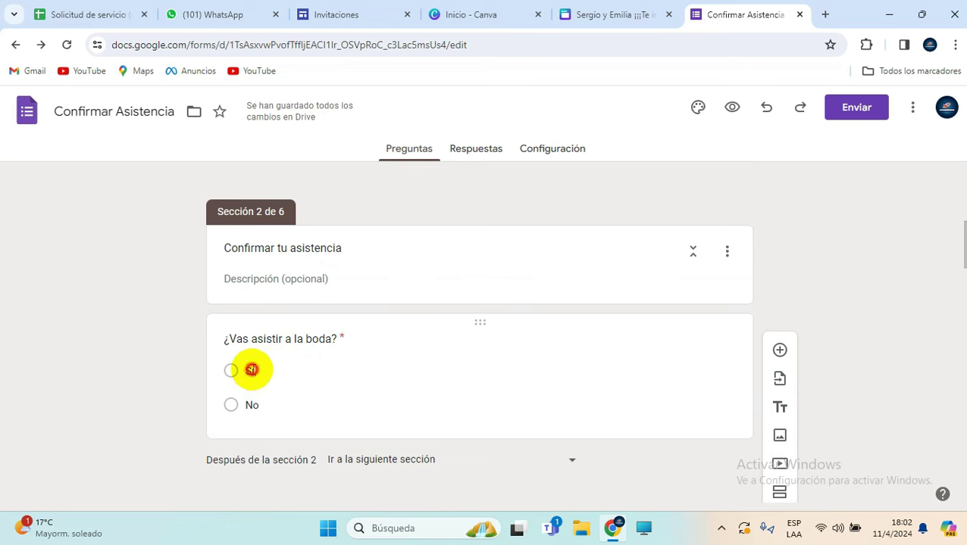
# Step: Turn on 'Ir a la sección según la respuesta' for the attendance question and send Sí to section 3 ACOMPAÑANTES
pyautogui.click(251, 370)
pyautogui.scroll(-2, 259, 368)
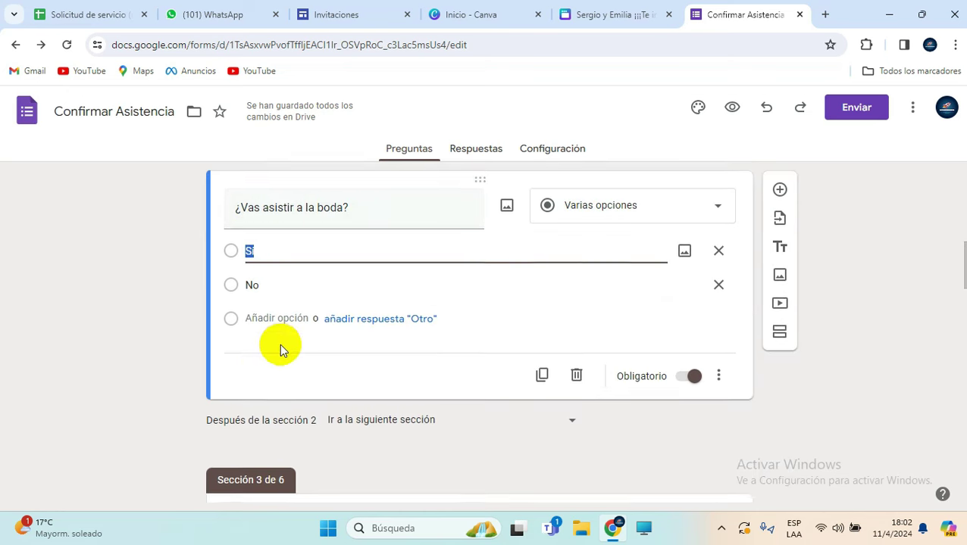
pyautogui.scroll(-3, 279, 344)
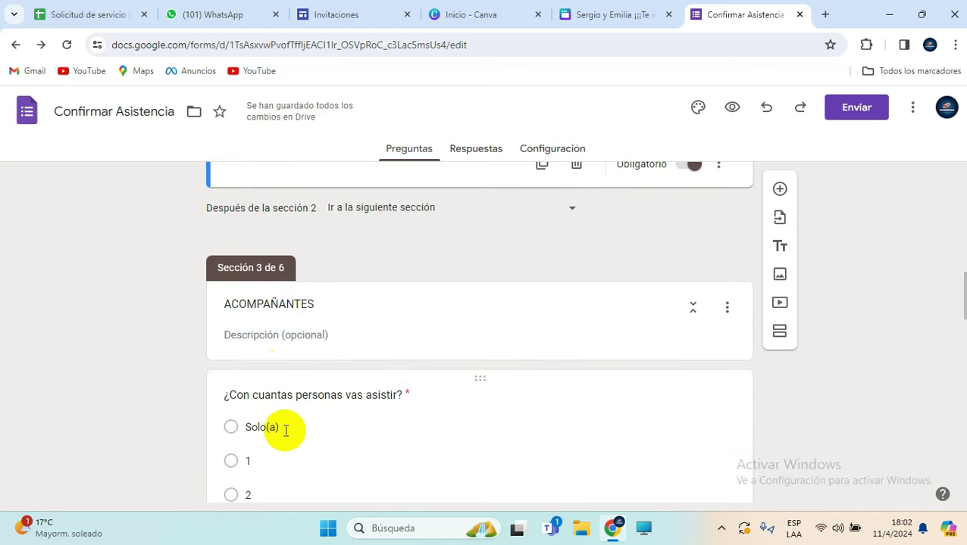
pyautogui.scroll(3, 299, 407)
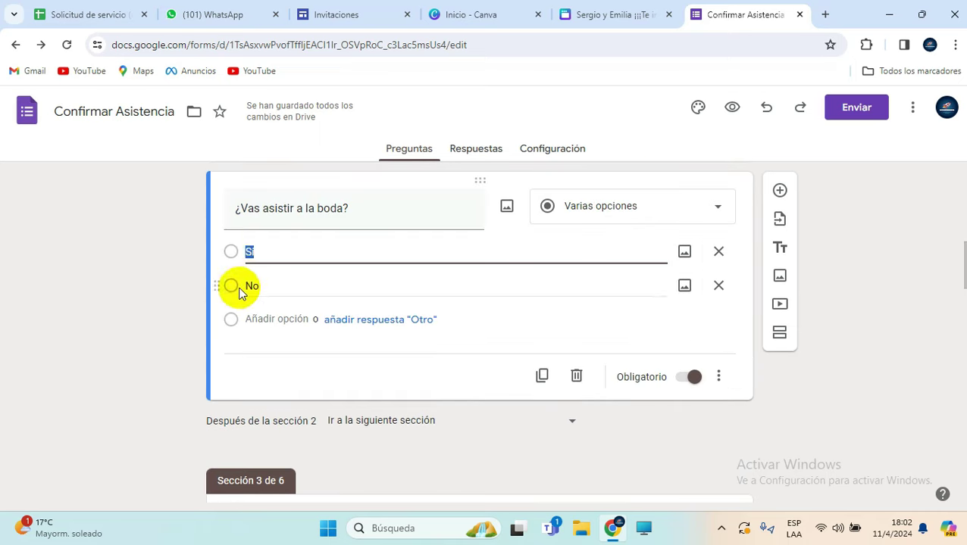
pyautogui.click(728, 379)
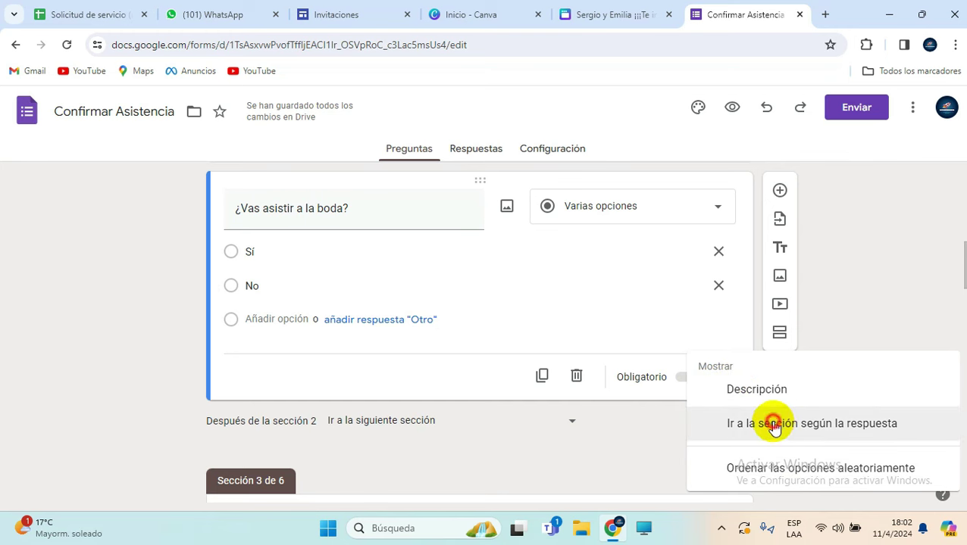
pyautogui.click(773, 426)
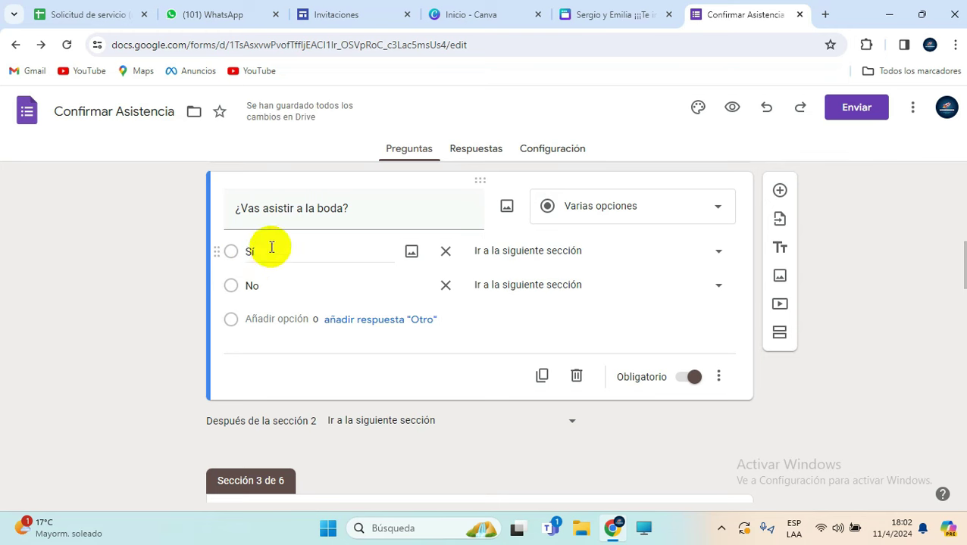
pyautogui.click(521, 254)
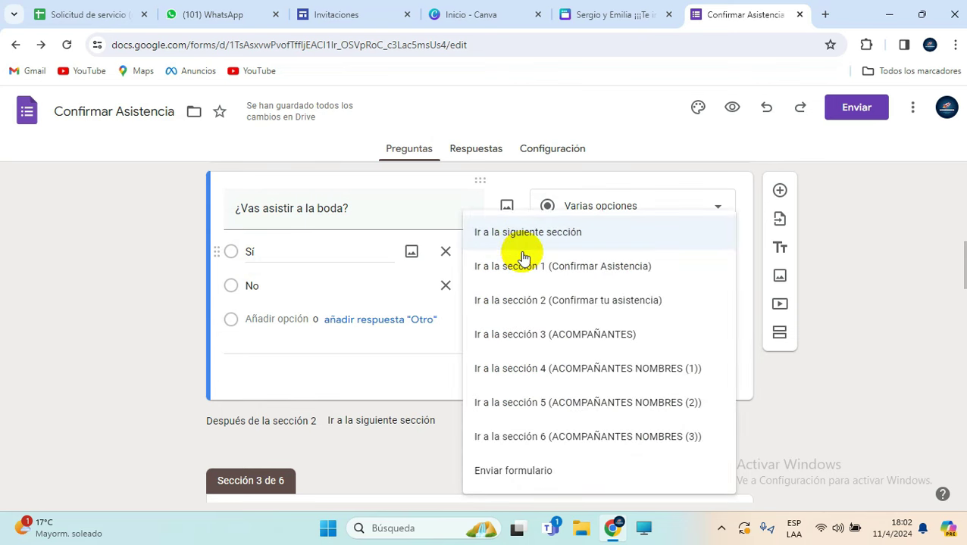
pyautogui.click(524, 338)
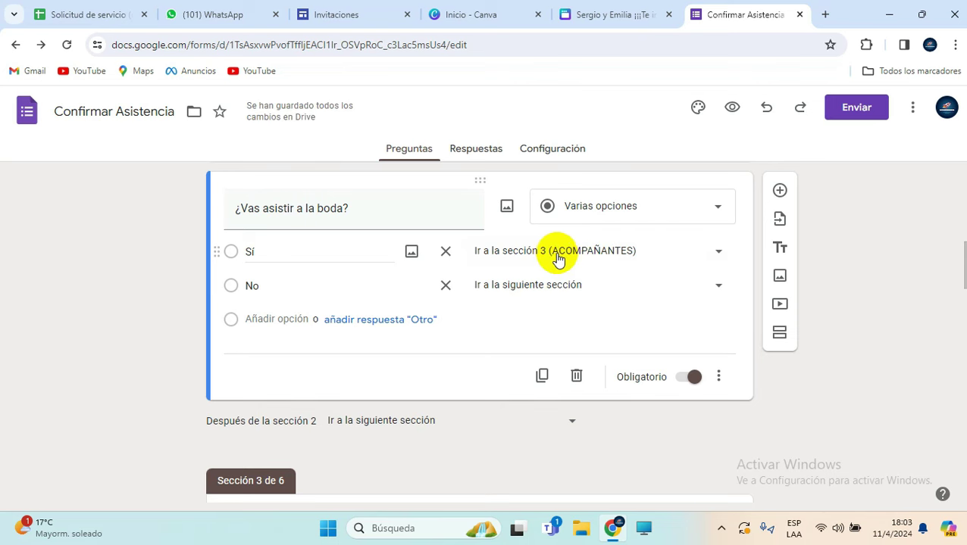
# Step: Set a No answer on the attendance question to 'Enviar formulario'
pyautogui.scroll(-2, 401, 326)
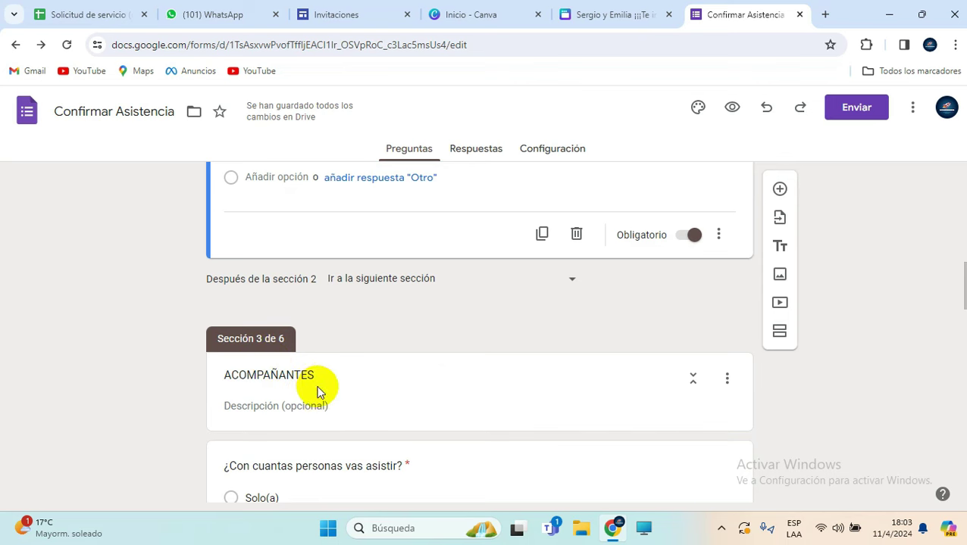
pyautogui.scroll(-1, 310, 341)
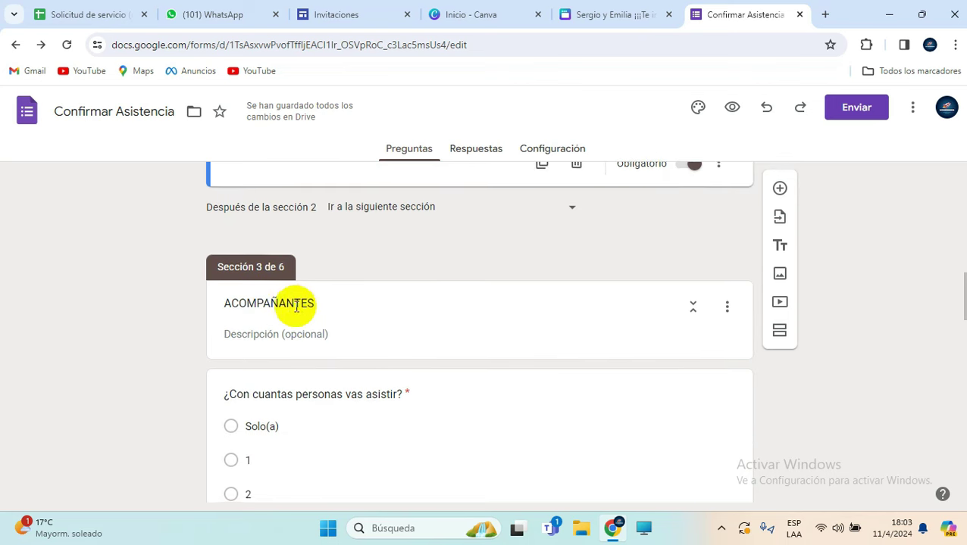
pyautogui.scroll(-1, 273, 280)
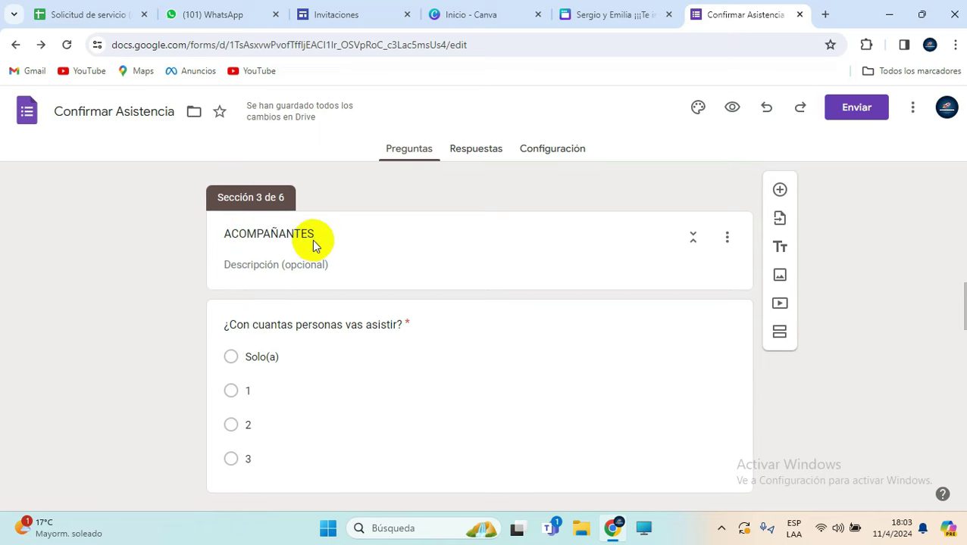
pyautogui.scroll(2, 314, 242)
pyautogui.scroll(1, 312, 239)
pyautogui.scroll(-2, 265, 318)
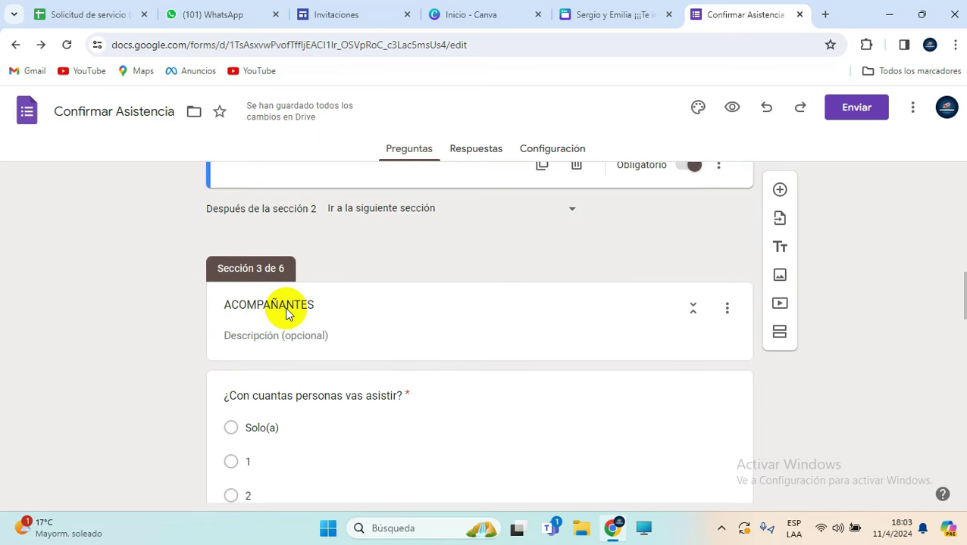
pyautogui.scroll(2, 290, 321)
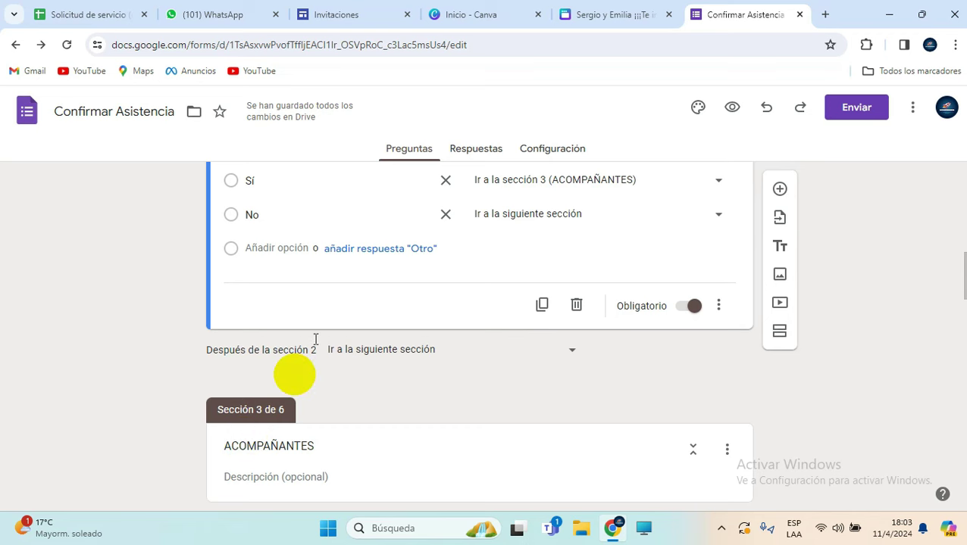
pyautogui.scroll(1, 378, 272)
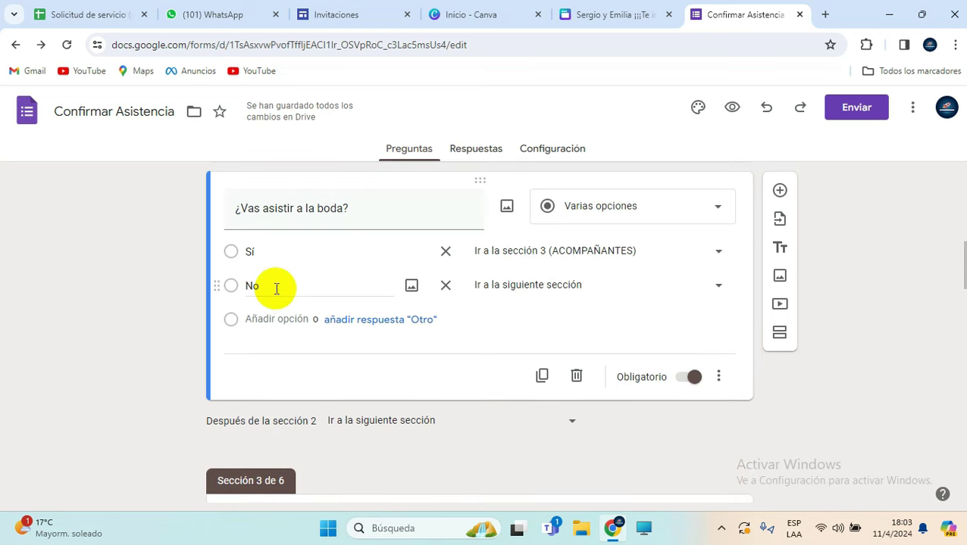
pyautogui.click(718, 287)
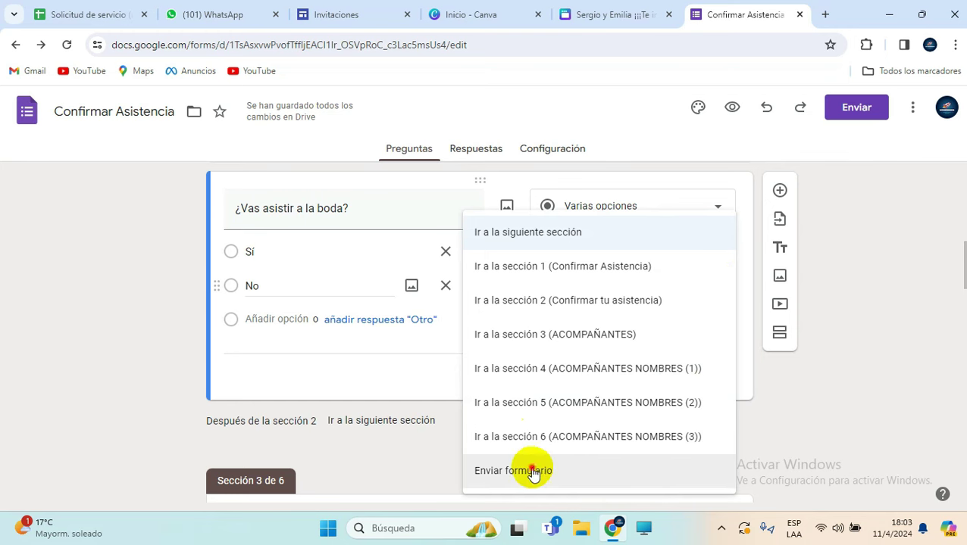
pyautogui.click(533, 472)
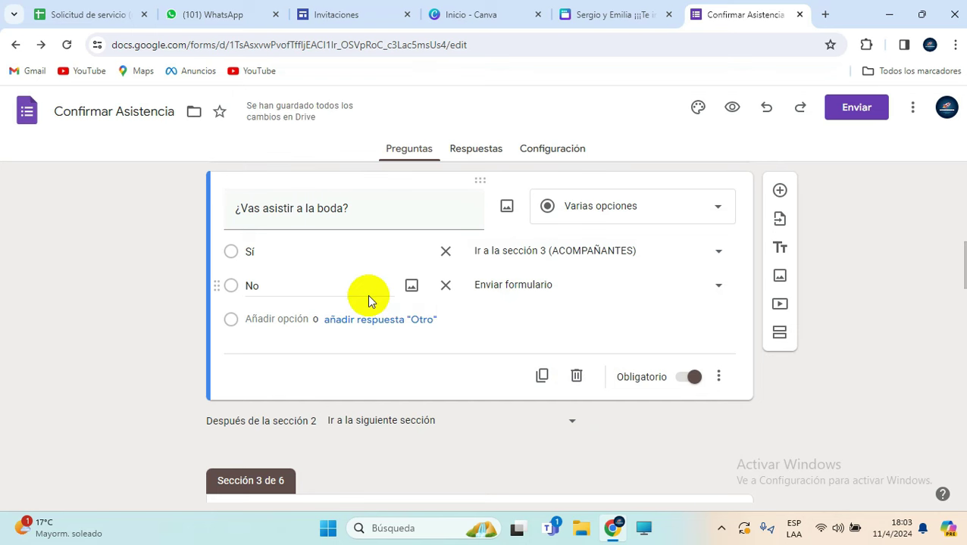
pyautogui.scroll(-6, 377, 370)
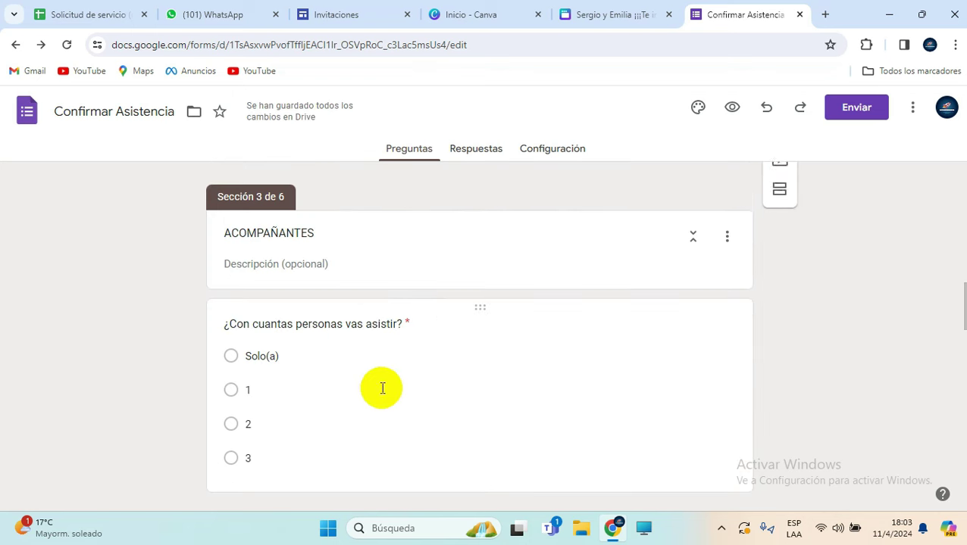
pyautogui.scroll(7, 380, 391)
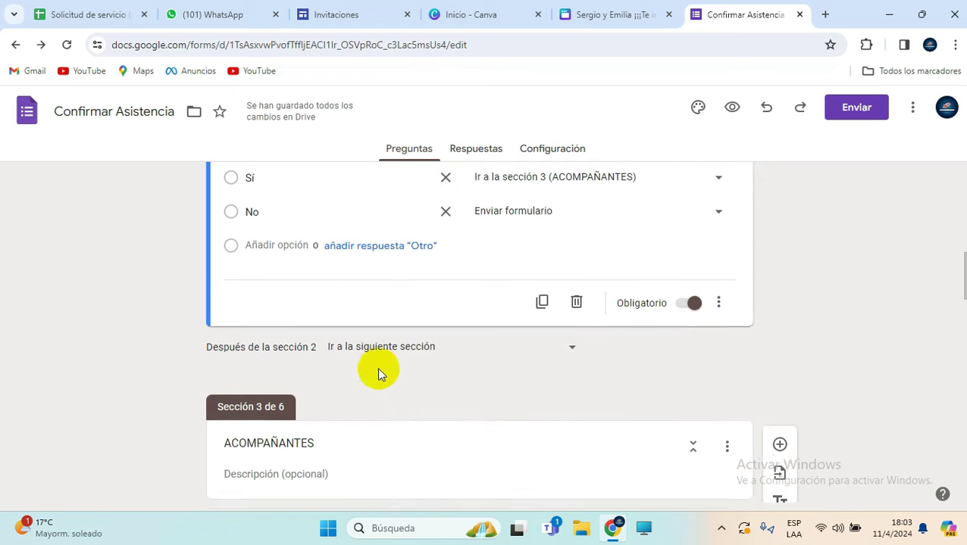
pyautogui.scroll(4, 391, 344)
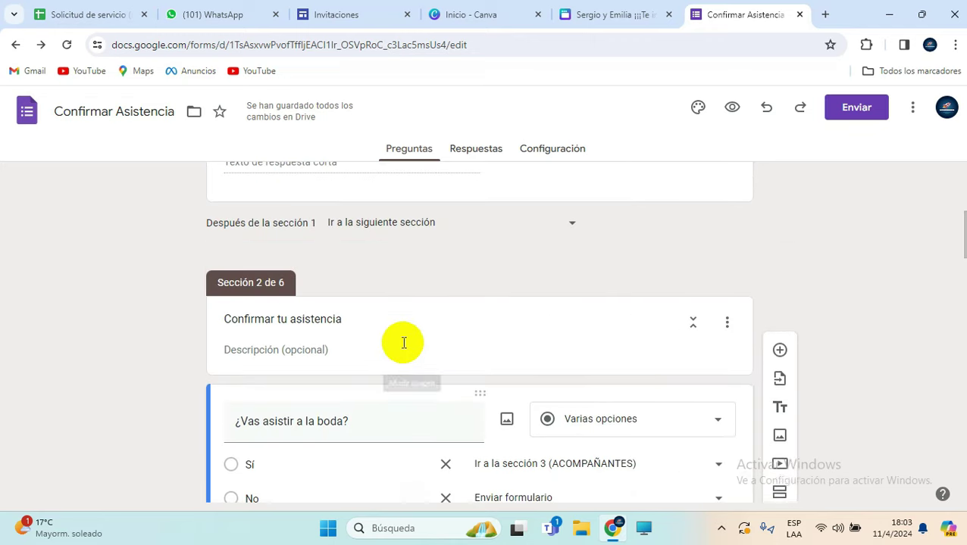
pyautogui.scroll(-2, 401, 343)
pyautogui.scroll(4, 402, 345)
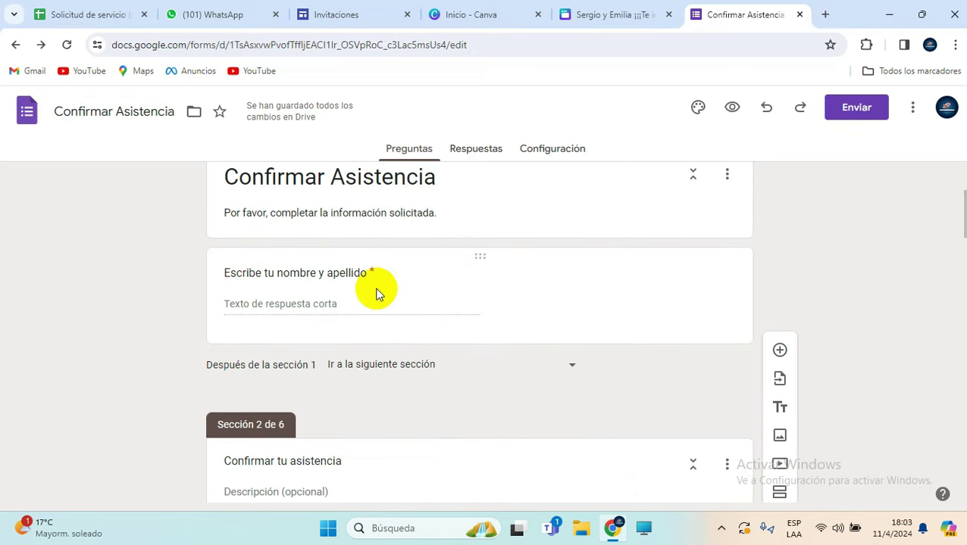
pyautogui.scroll(-2, 372, 303)
pyautogui.scroll(-2, 500, 425)
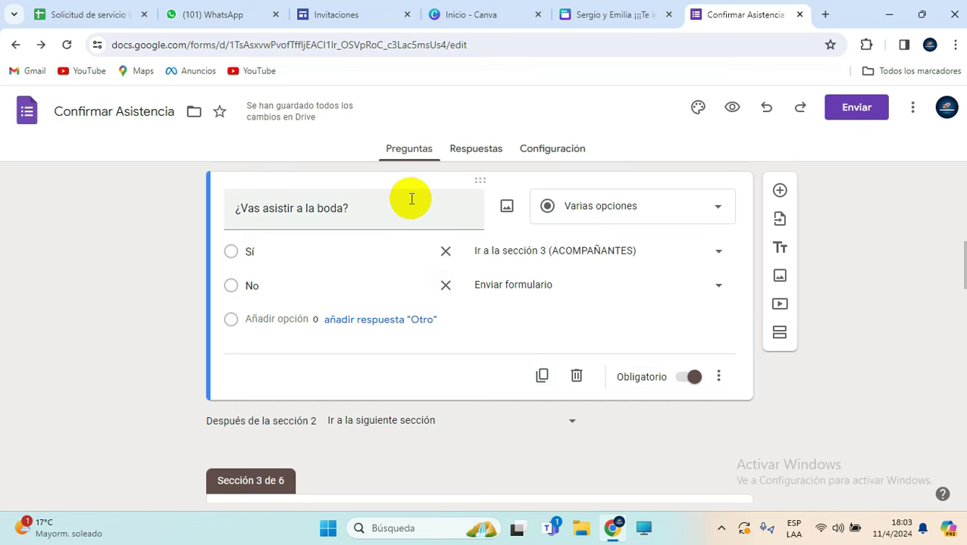
pyautogui.scroll(-3, 411, 199)
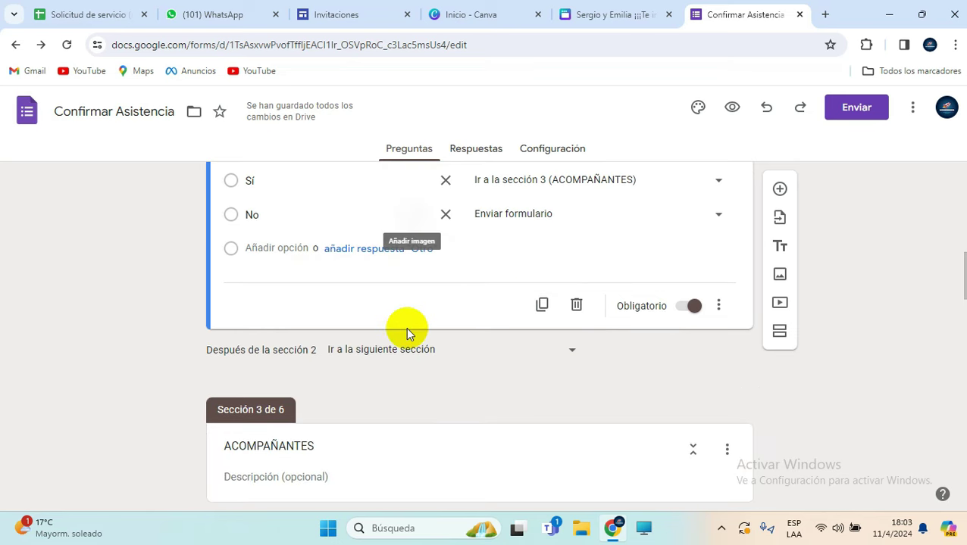
pyautogui.scroll(-3, 429, 319)
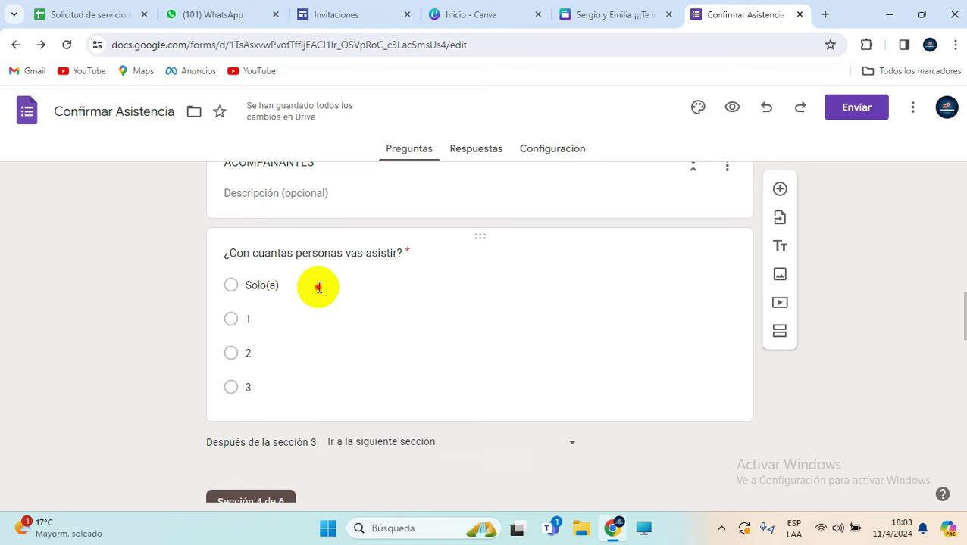
# Step: Enable answer-based branching on the companion-count question and make Solo(a) submit the form
pyautogui.click(317, 285)
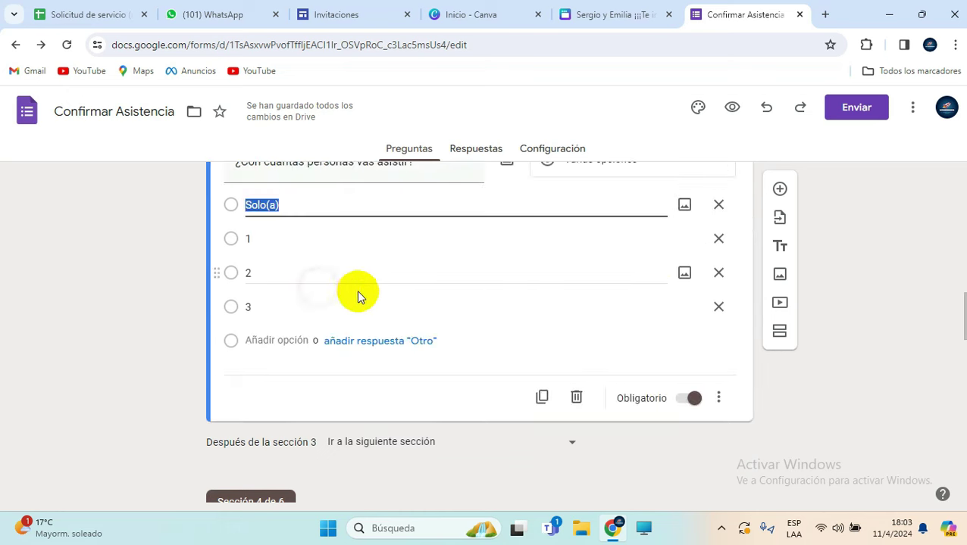
pyautogui.click(719, 400)
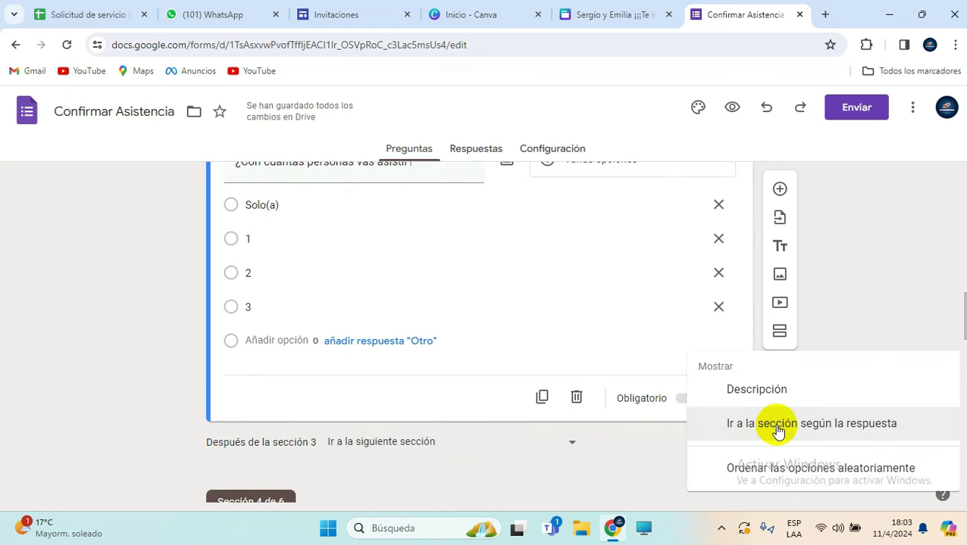
pyautogui.click(809, 425)
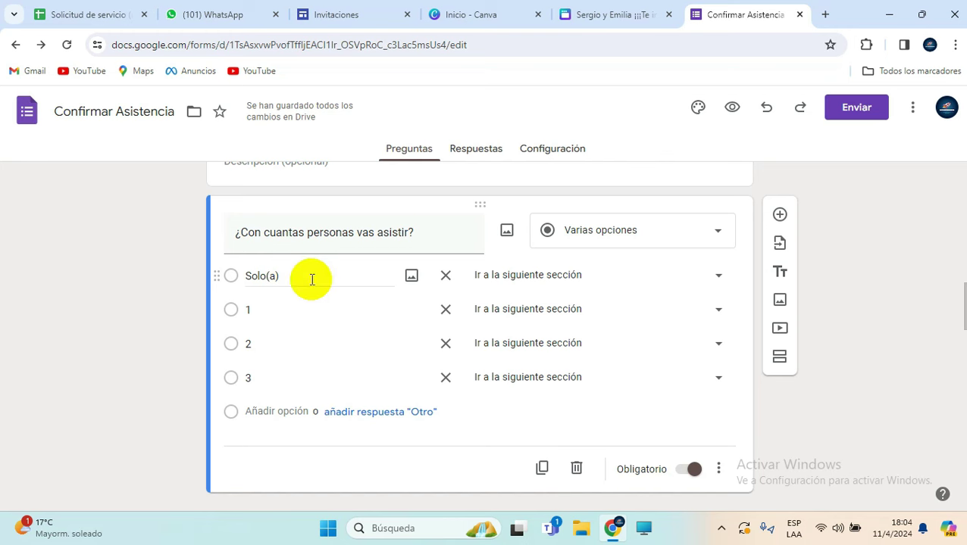
pyautogui.click(673, 281)
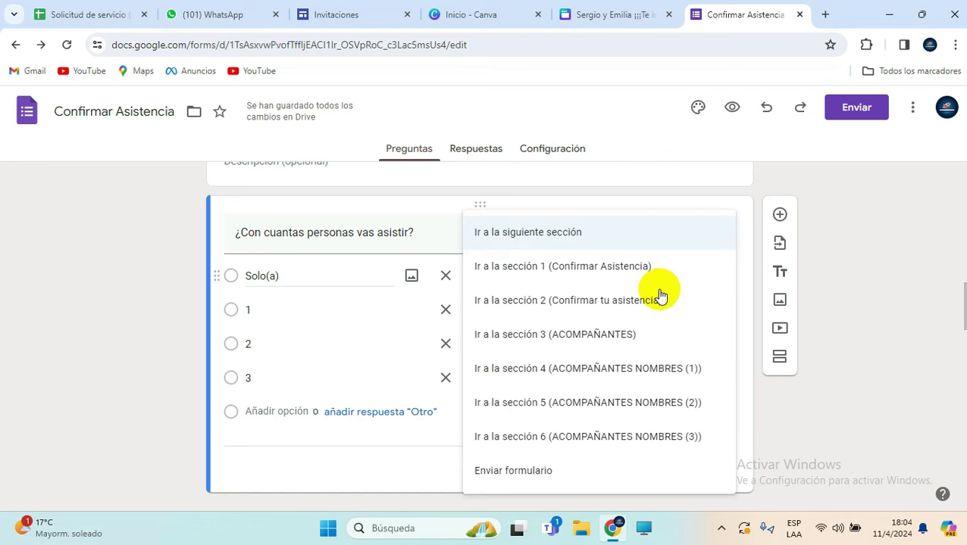
pyautogui.click(514, 471)
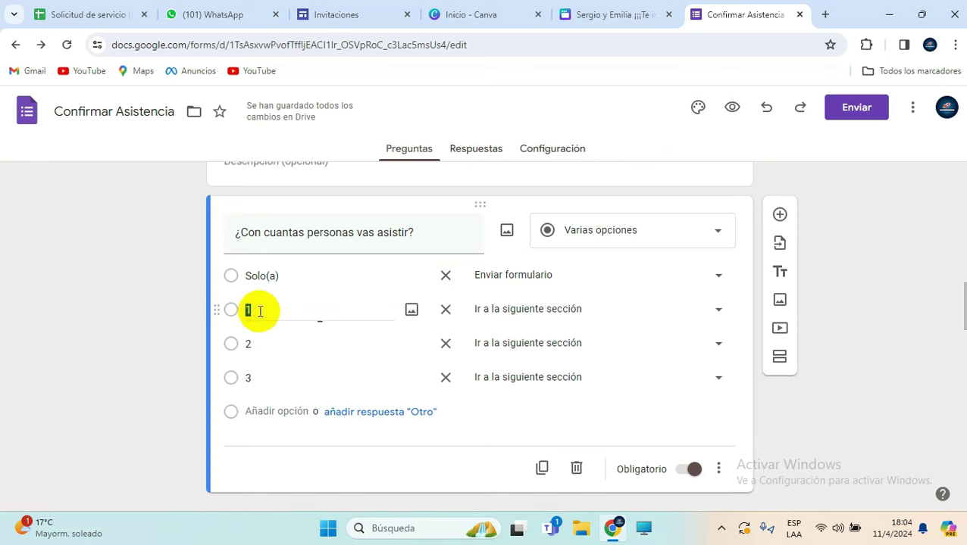
# Step: Send companion-count answer 1 to section 4 and answer 3 to section 6
pyautogui.click(544, 309)
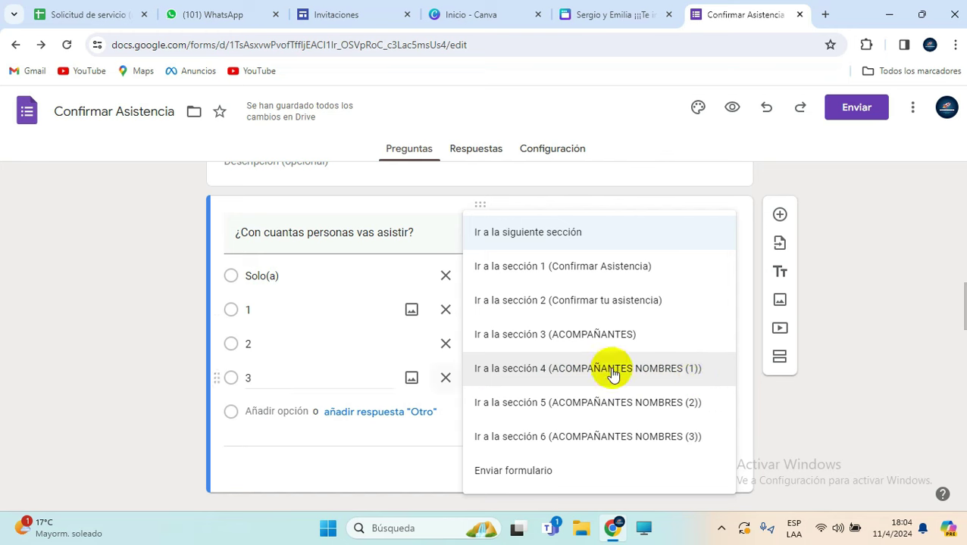
pyautogui.click(655, 371)
pyautogui.click(591, 377)
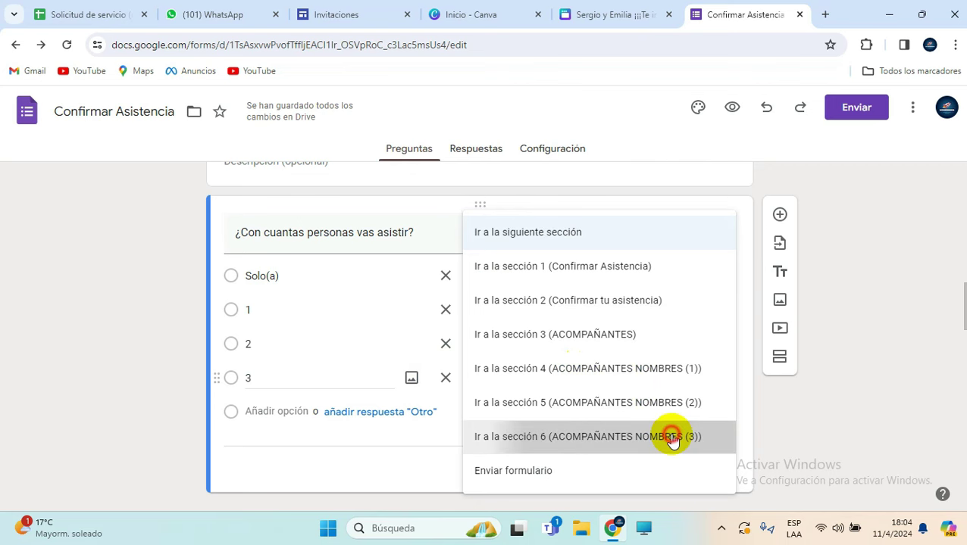
pyautogui.click(670, 440)
pyautogui.scroll(-1, 761, 395)
pyautogui.scroll(-1, 760, 395)
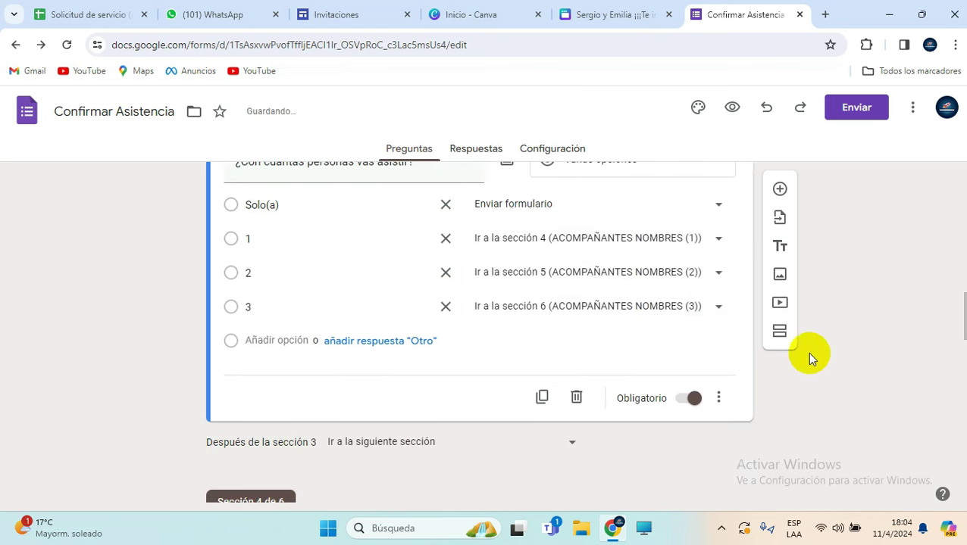
pyautogui.scroll(-2, 557, 347)
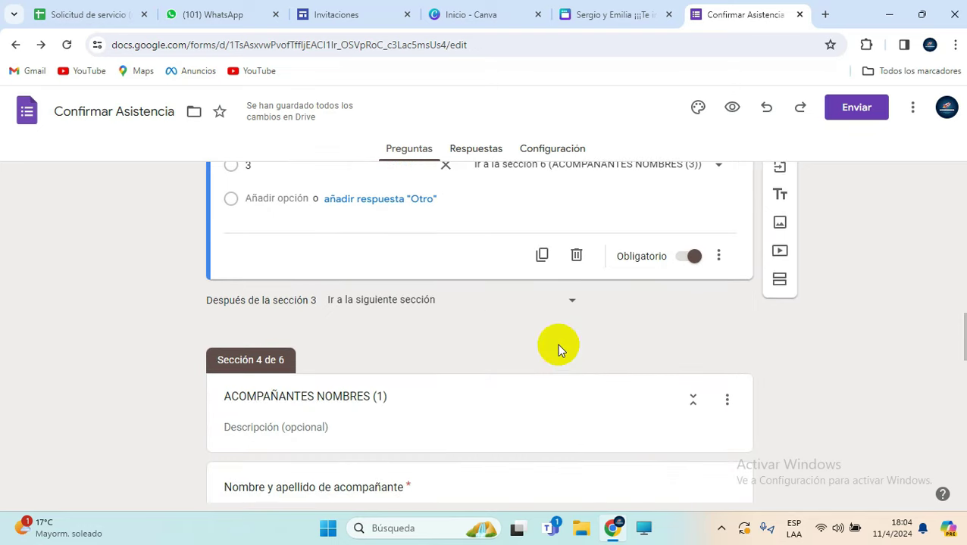
pyautogui.scroll(-3, 374, 340)
pyautogui.scroll(-10, 376, 373)
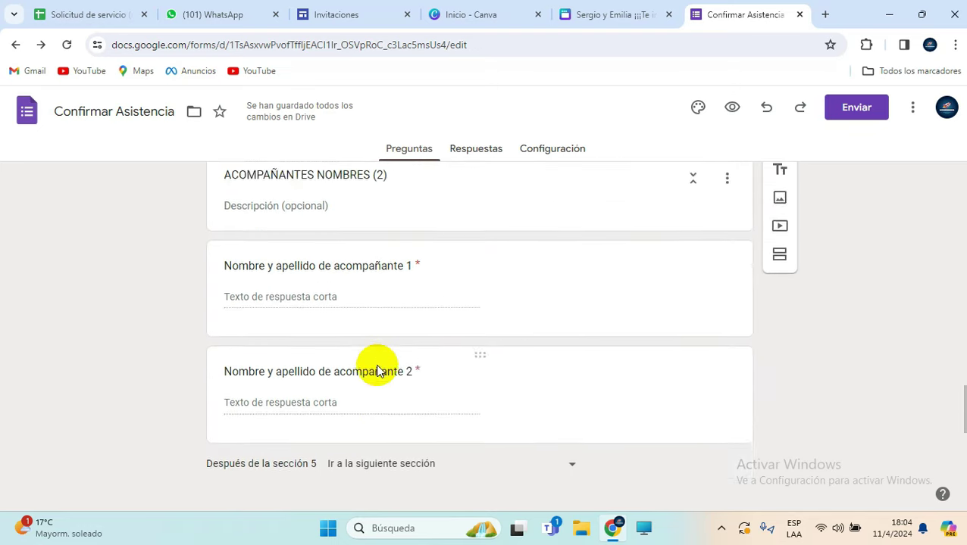
pyautogui.scroll(6, 571, 411)
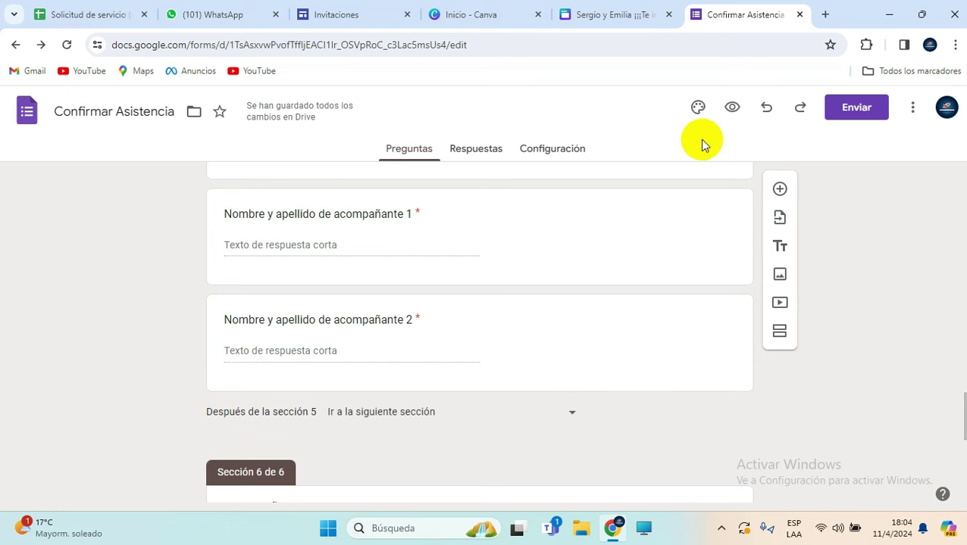
pyautogui.click(733, 110)
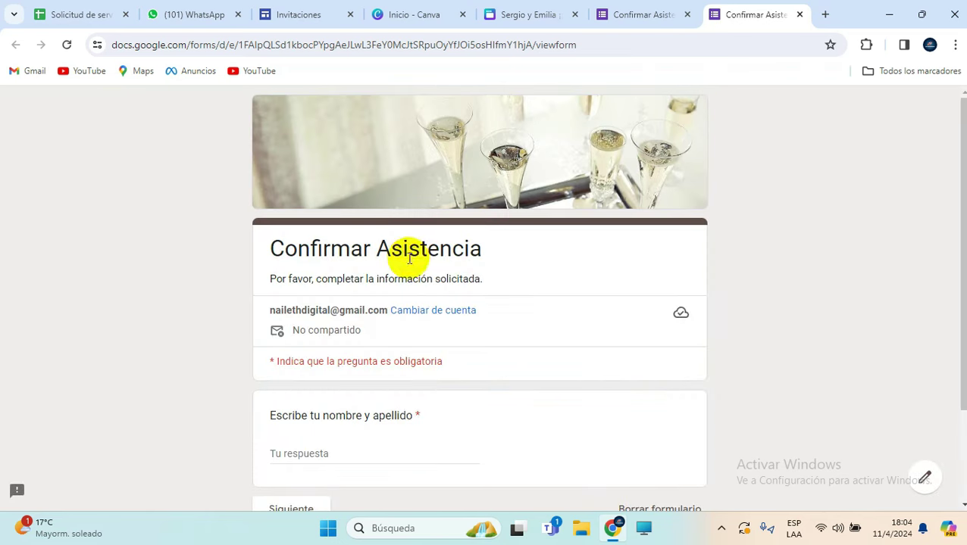
# Step: In the preview, enter a guest's first and last name, then go to the attendance page
pyautogui.scroll(-2, 364, 319)
pyautogui.click(347, 326)
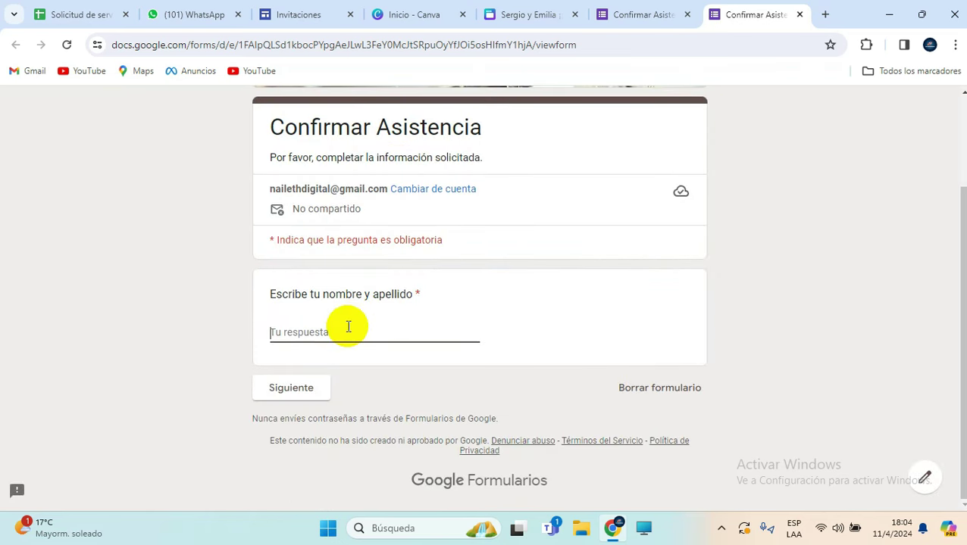
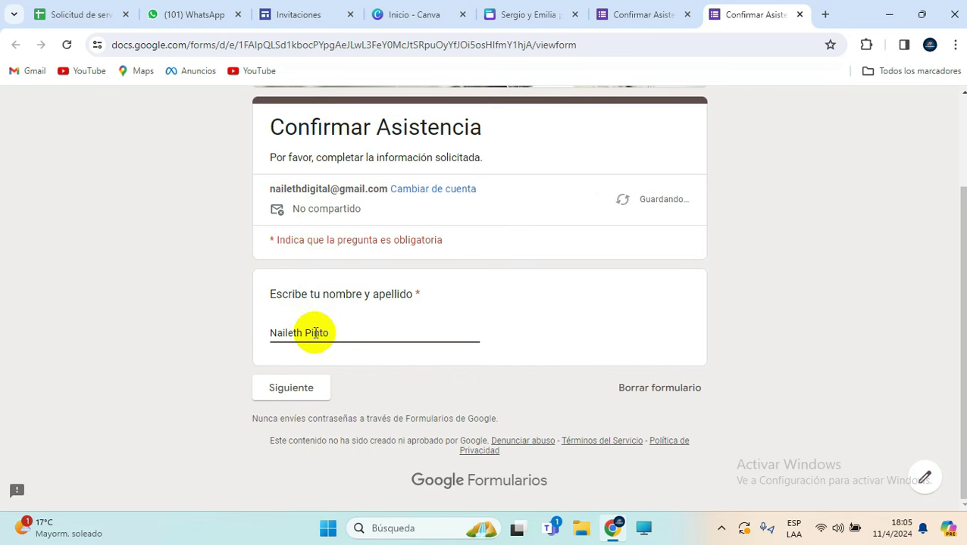
pyautogui.click(300, 396)
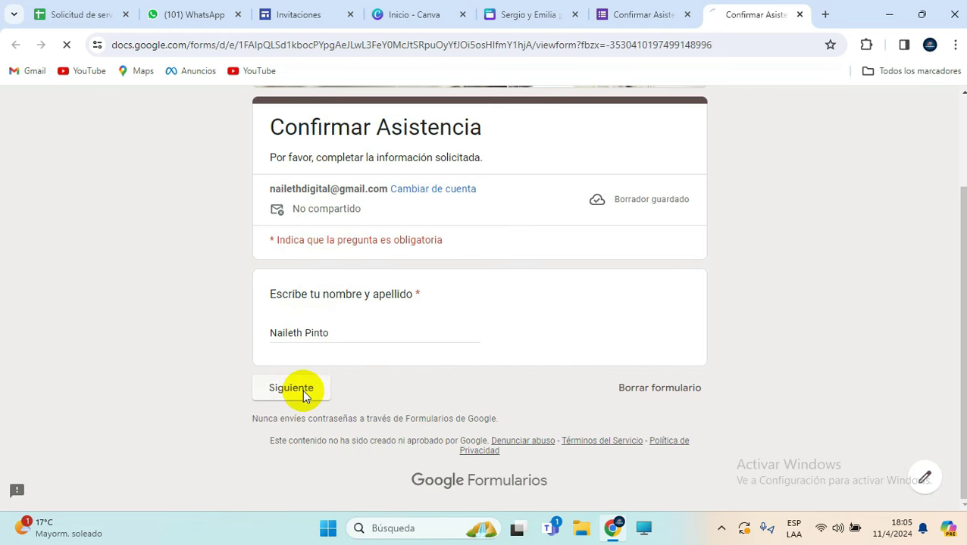
pyautogui.scroll(-2, 364, 322)
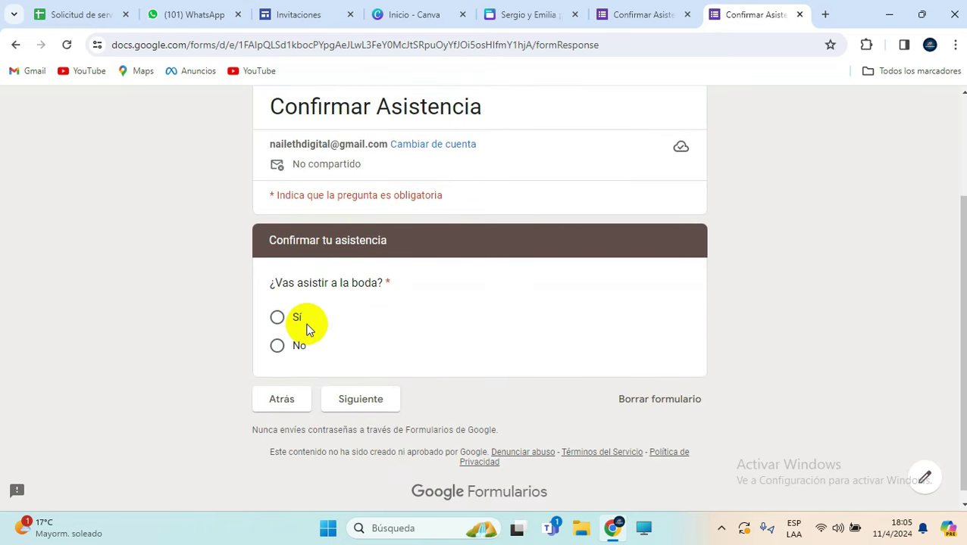